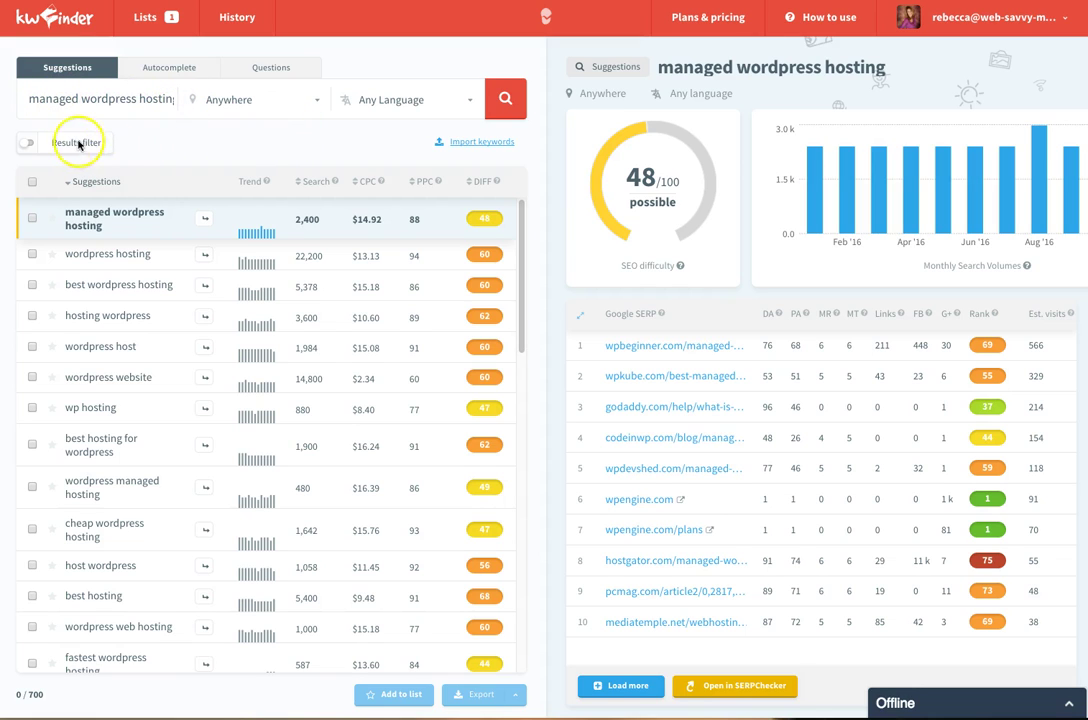
Exclude keywords containing 'cheap' and 'free' and review the remaining 656 suggestions
click(67, 146)
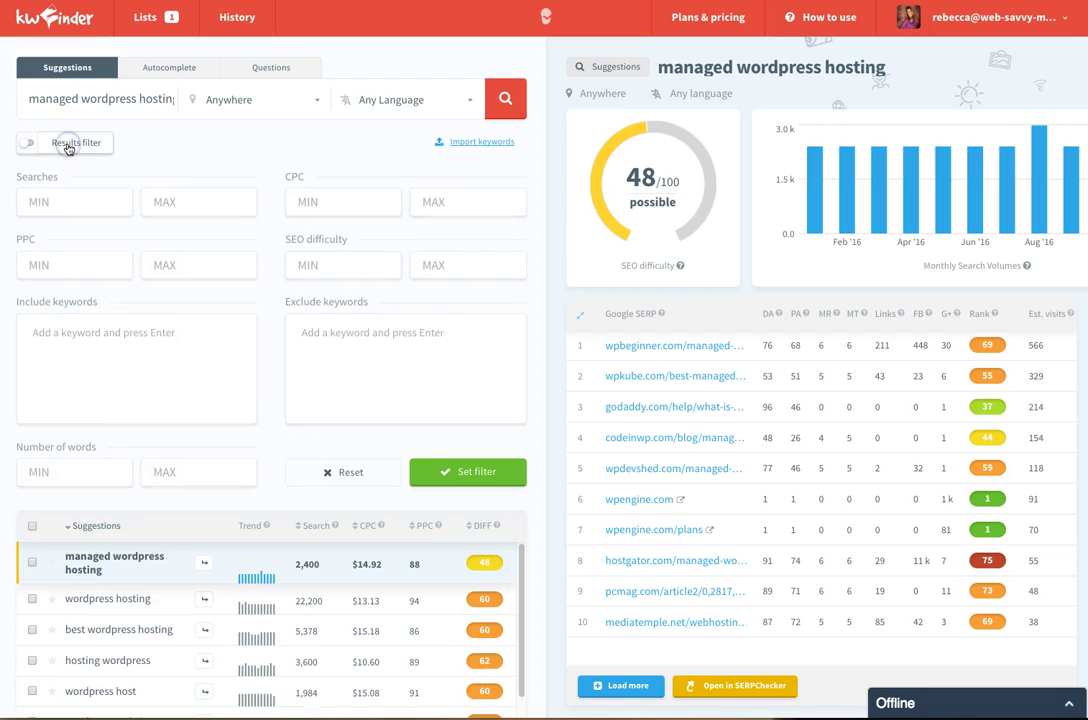
click(364, 337)
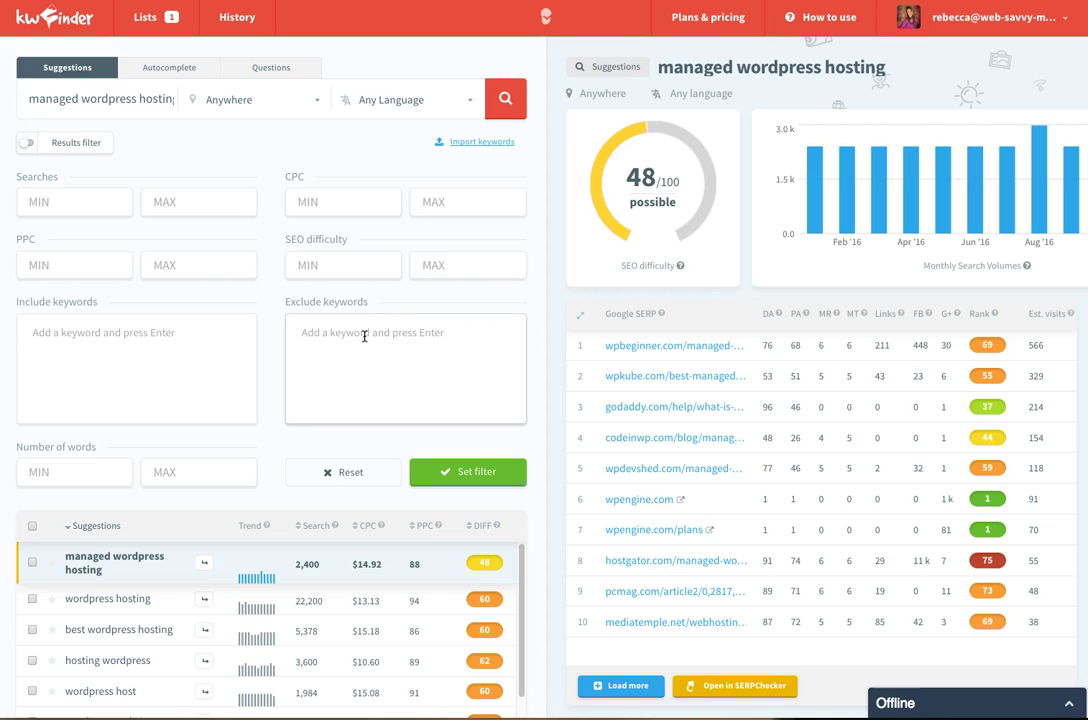
text(cheap)
key(Return)
text(free)
key(Return)
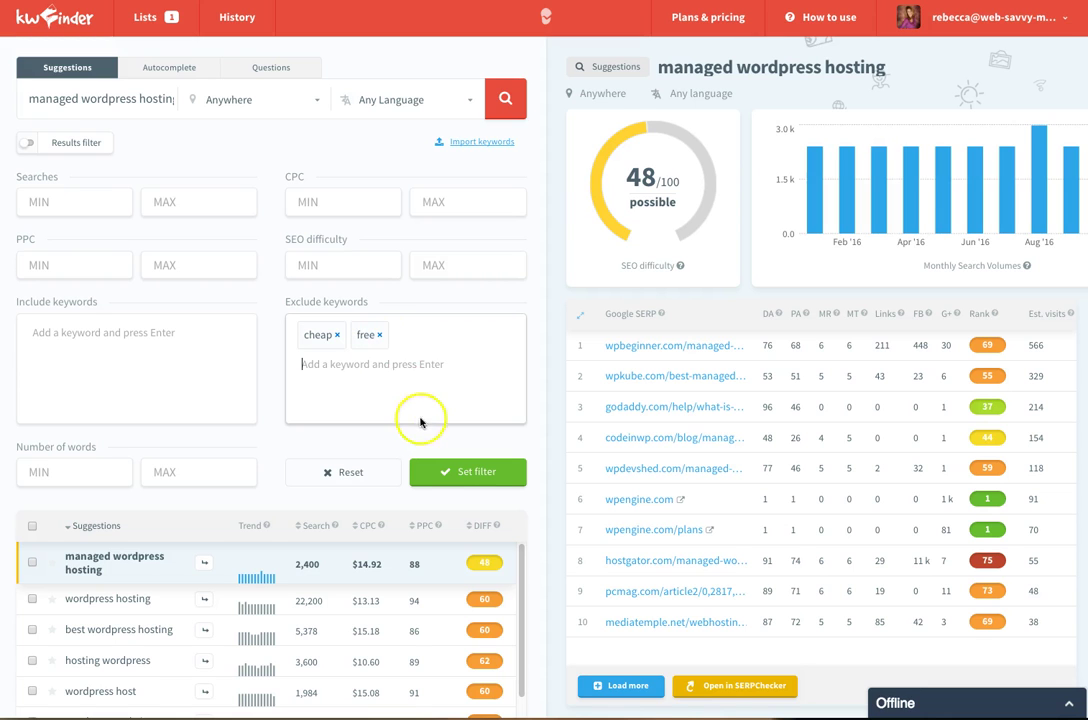
click(455, 472)
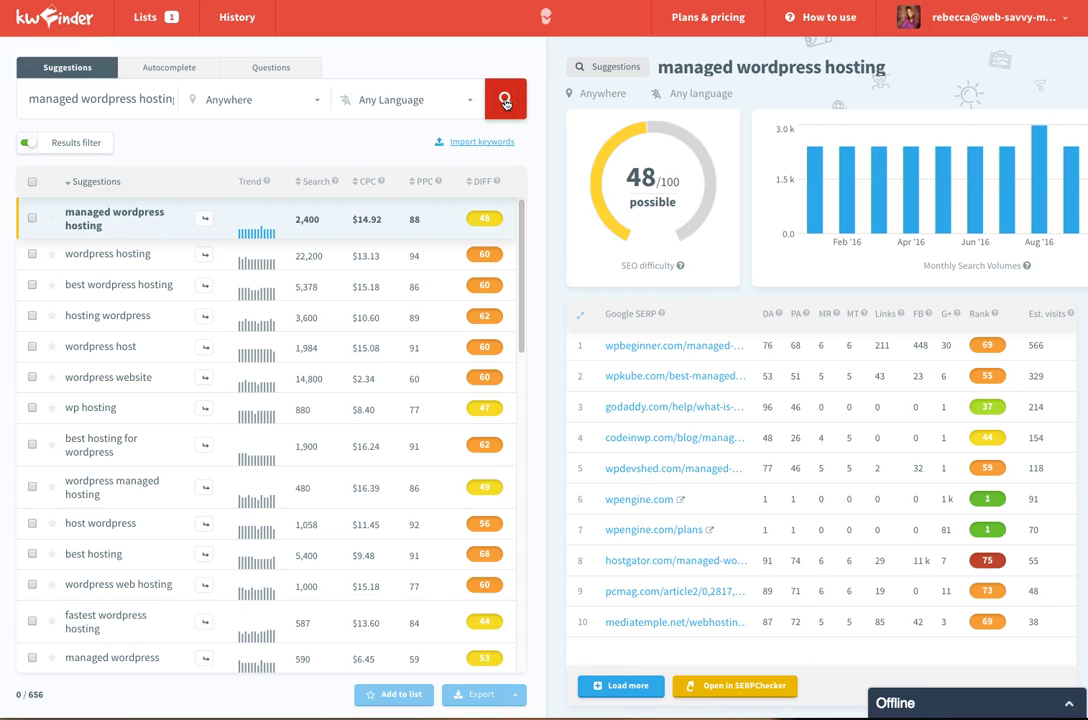
scroll(175, 640, down, 3)
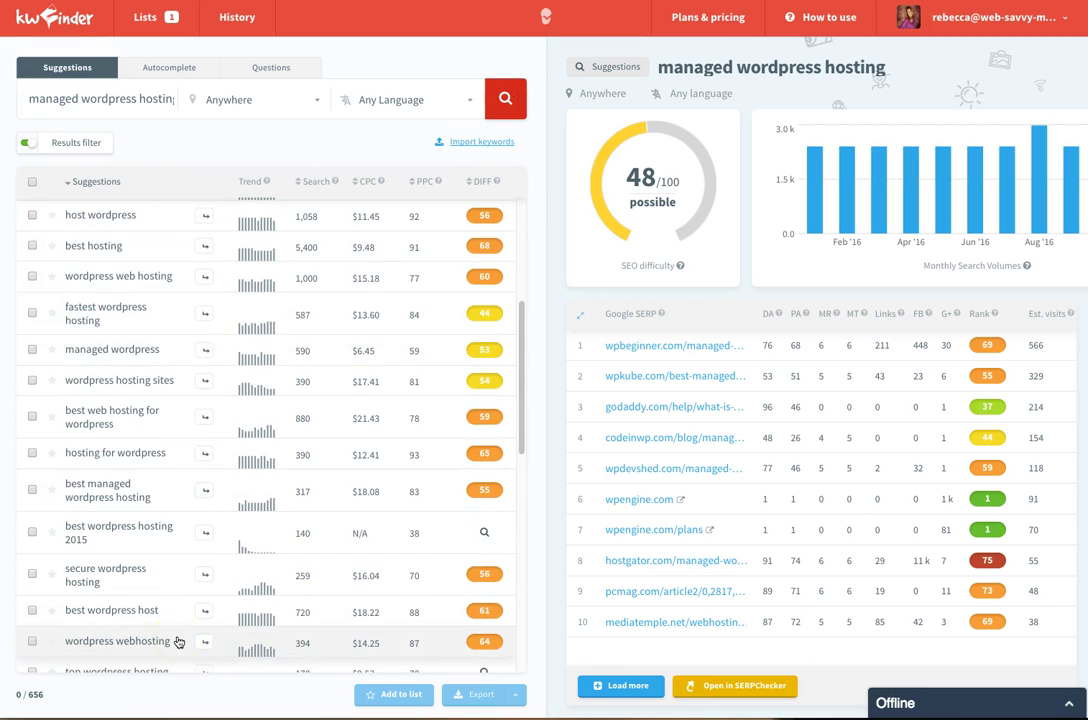
scroll(177, 641, down, 6)
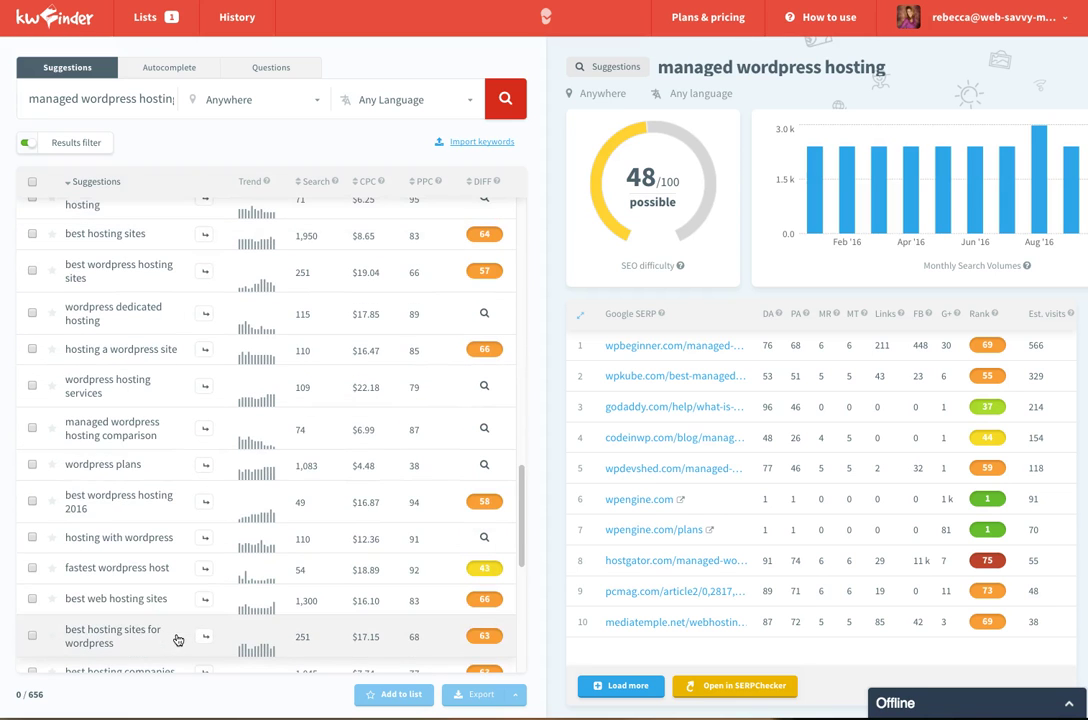
scroll(150, 466, up, 9)
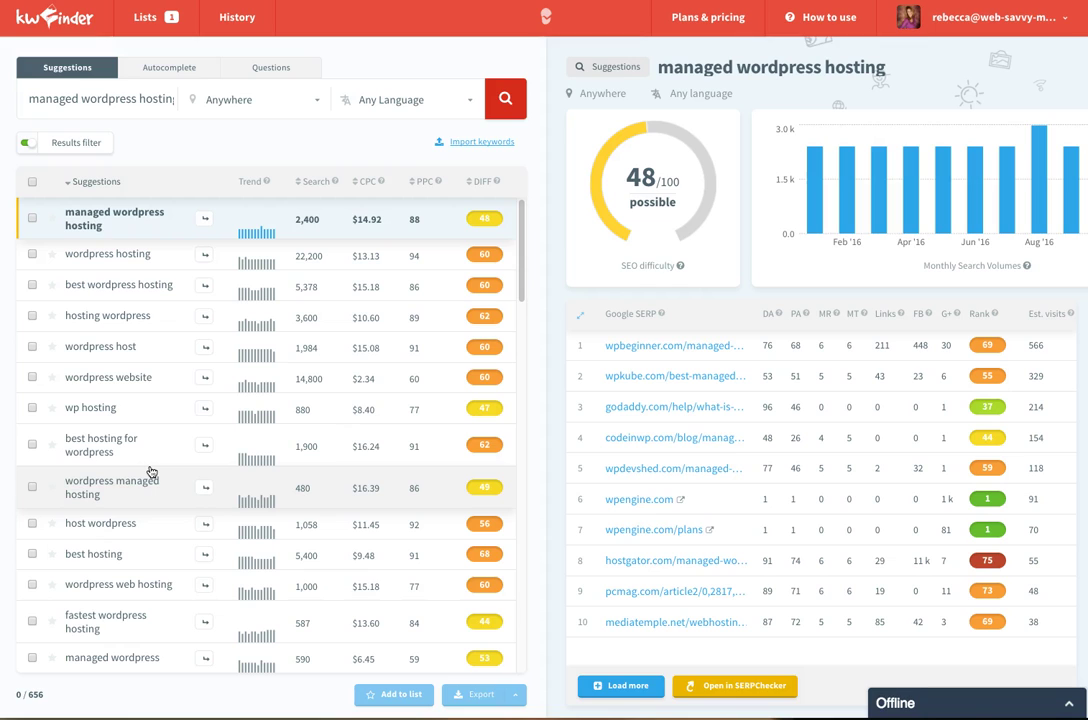
click(143, 464)
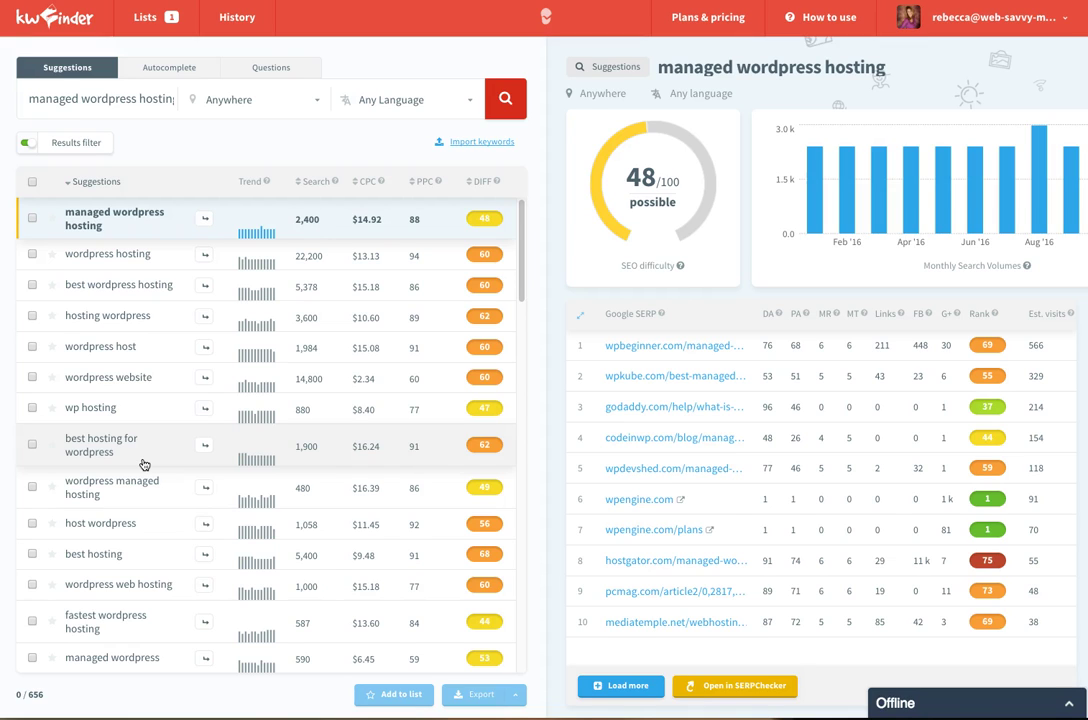
click(146, 457)
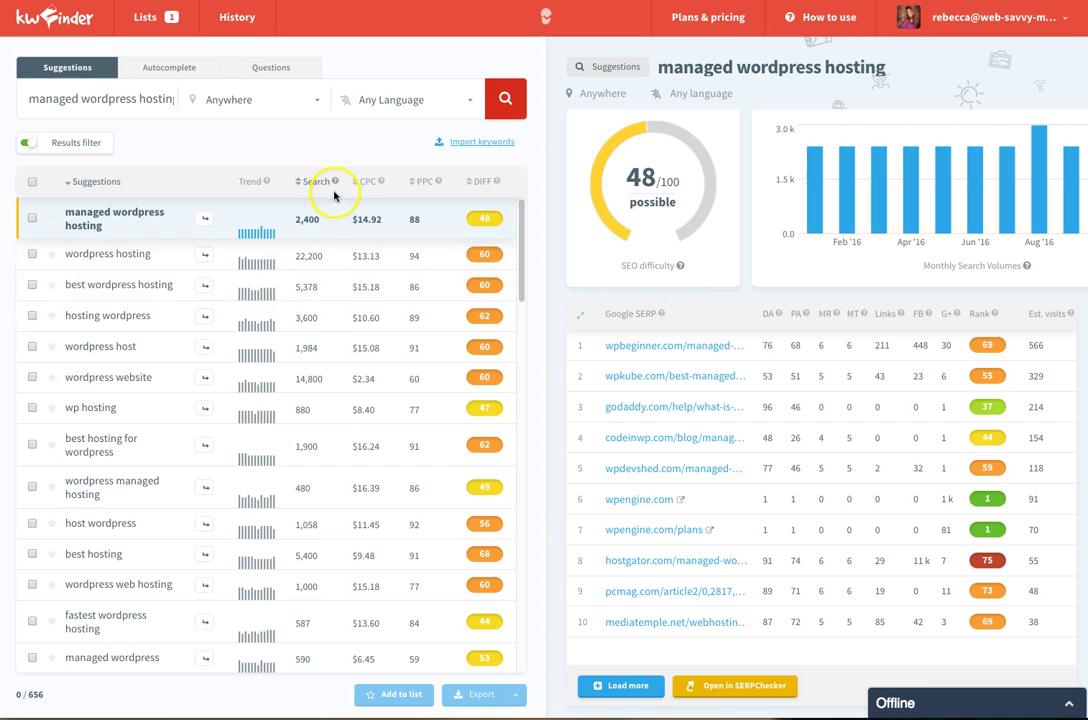
mouse_move(336, 185)
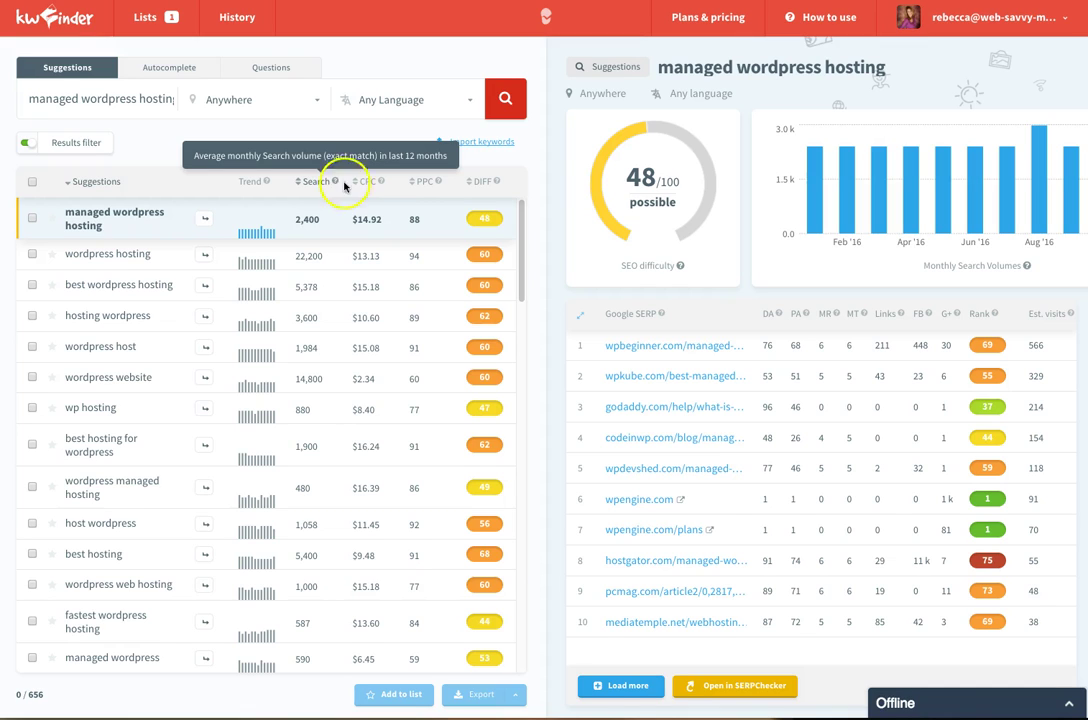
mouse_move(380, 183)
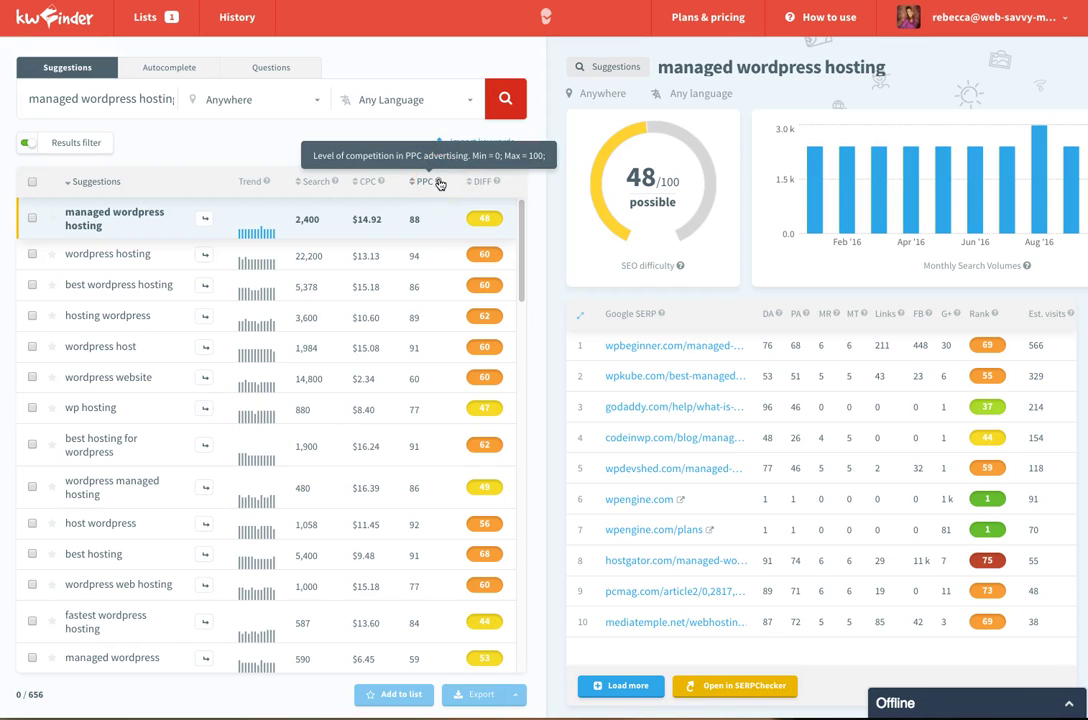
click(494, 184)
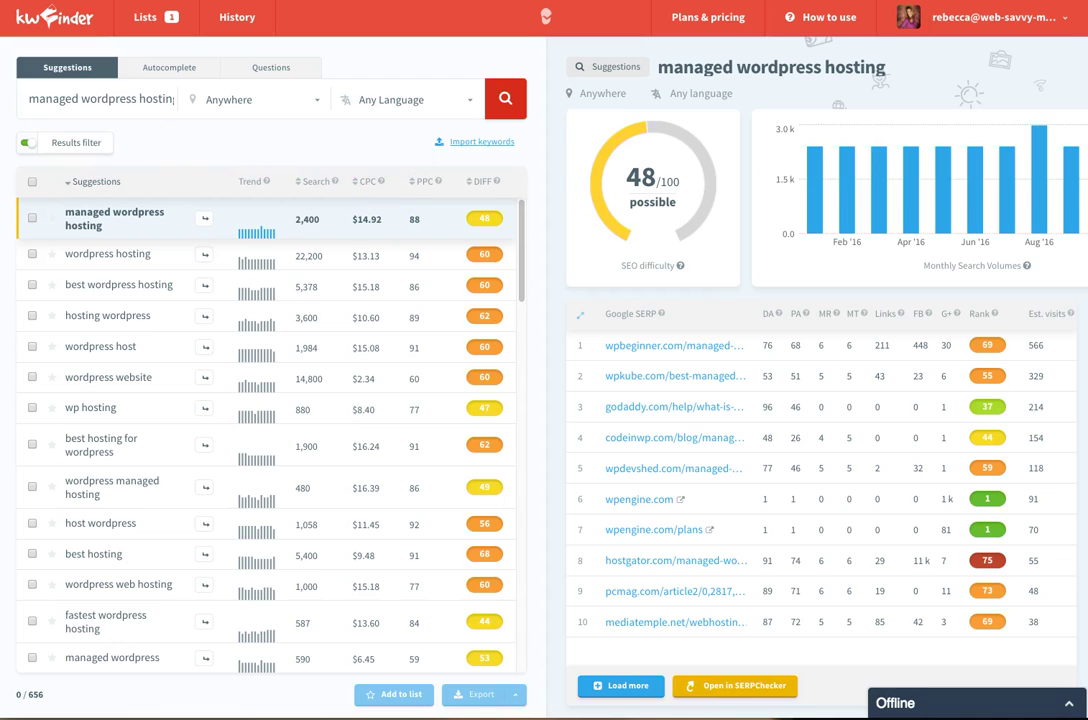
Browse Autocomplete ideas, then list Questions, led by 'what is managed wordpress hosting' at 110 searches
click(160, 70)
click(505, 99)
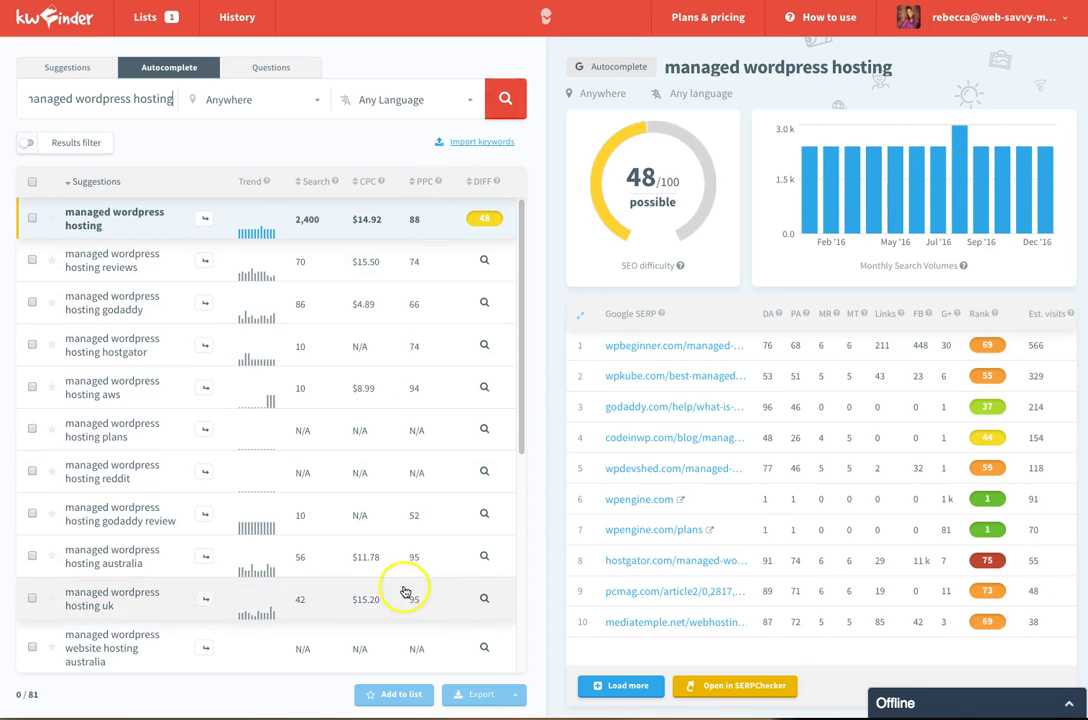
scroll(405, 594, down, 4)
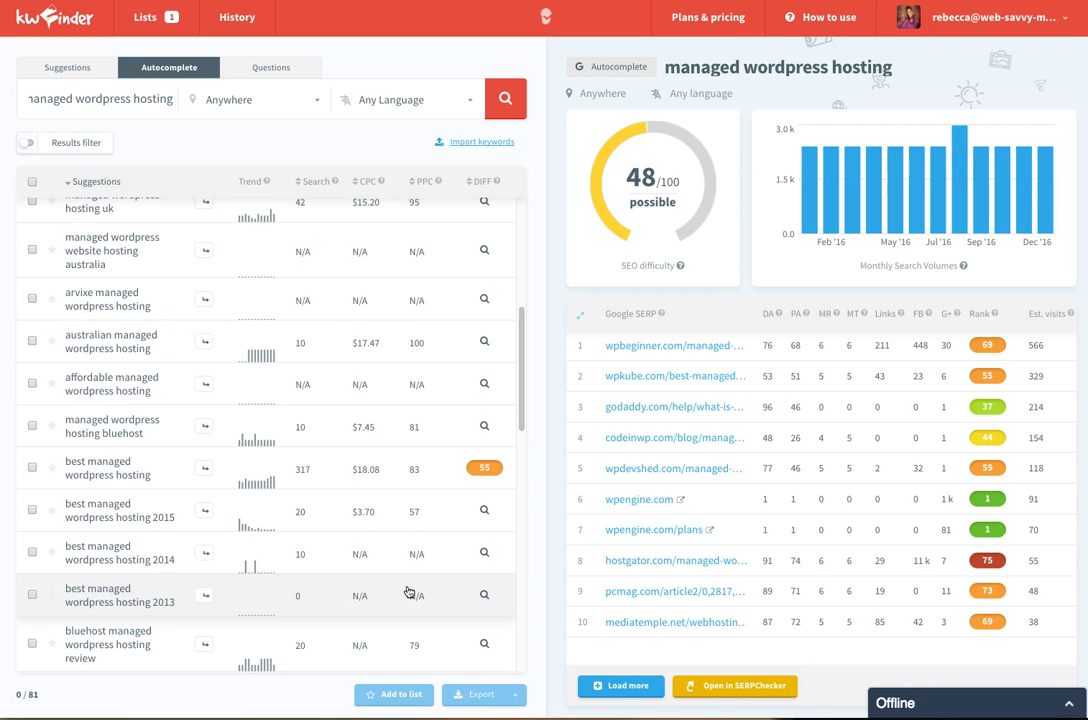
scroll(408, 592, up, 5)
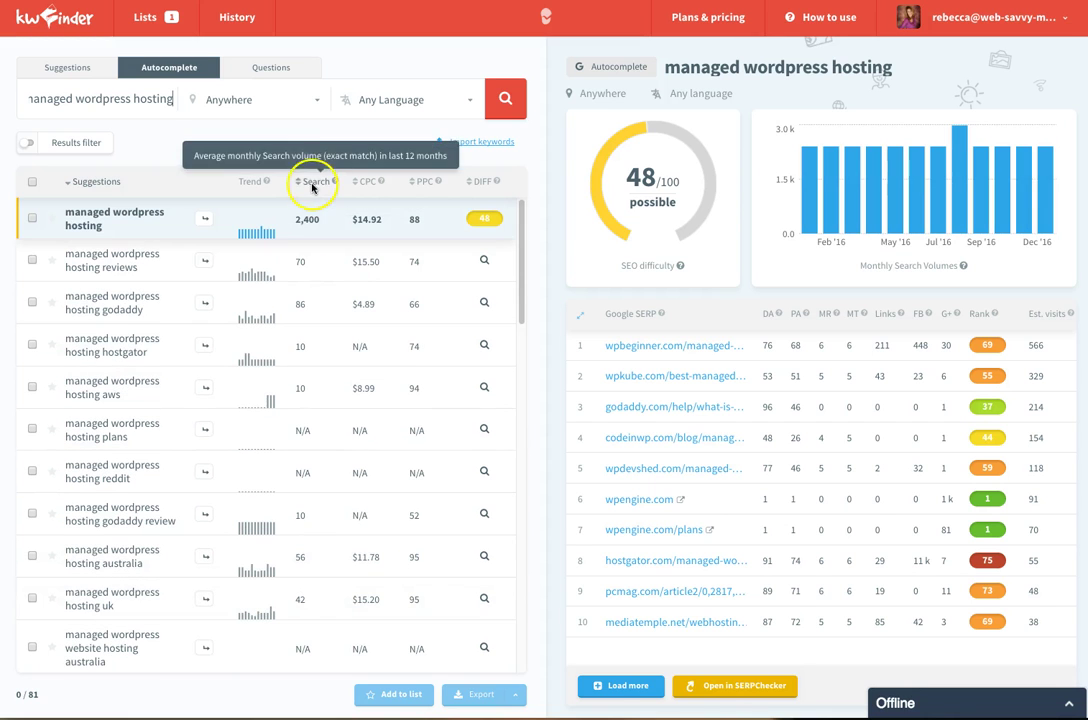
click(284, 68)
click(510, 98)
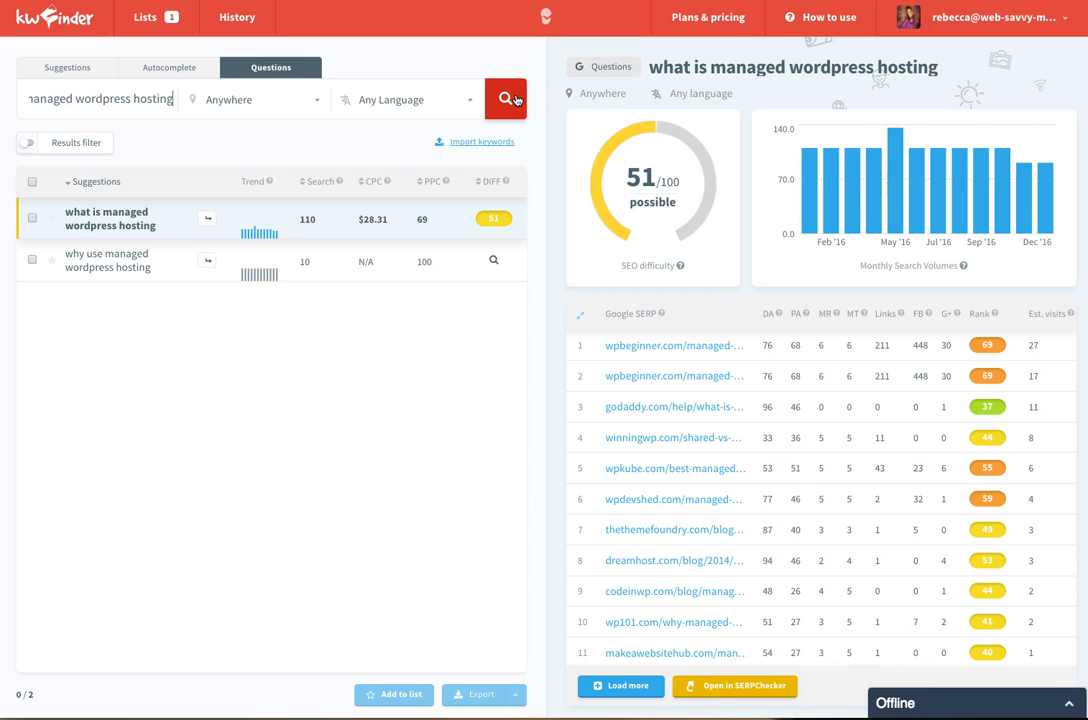
Rerun the Suggestions search for 'managed wordpress hosting', listing 700 unfiltered keywords
click(58, 67)
click(508, 104)
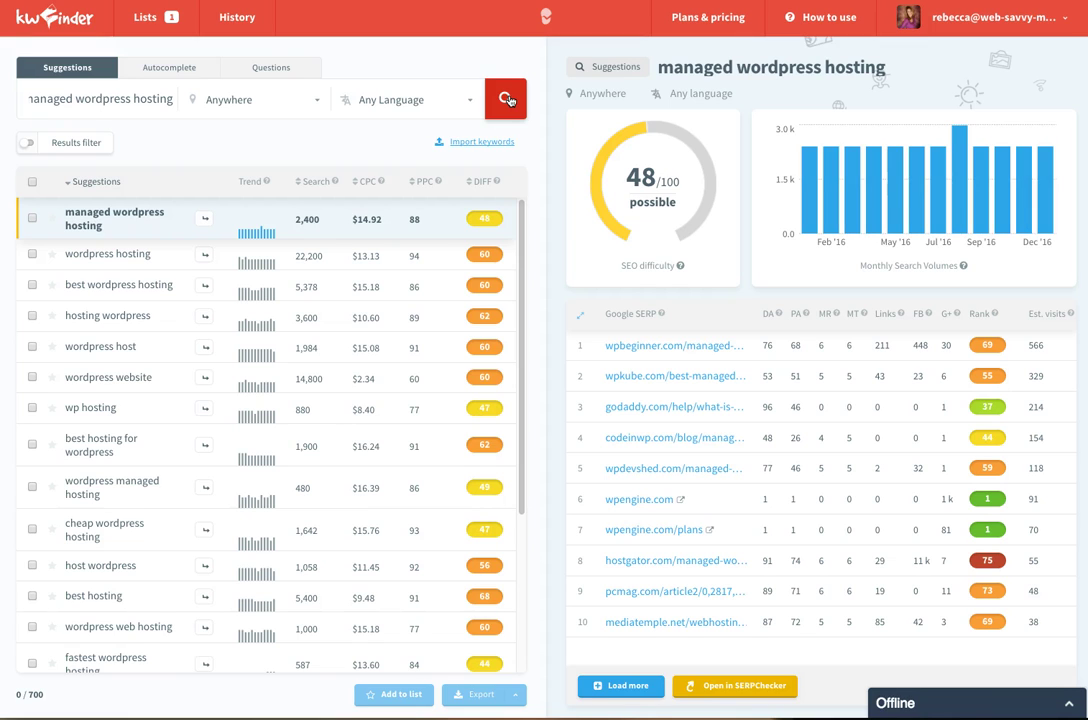
Start a keyword import list with 'web hosting' and 'managed wordpress hosting'
click(490, 146)
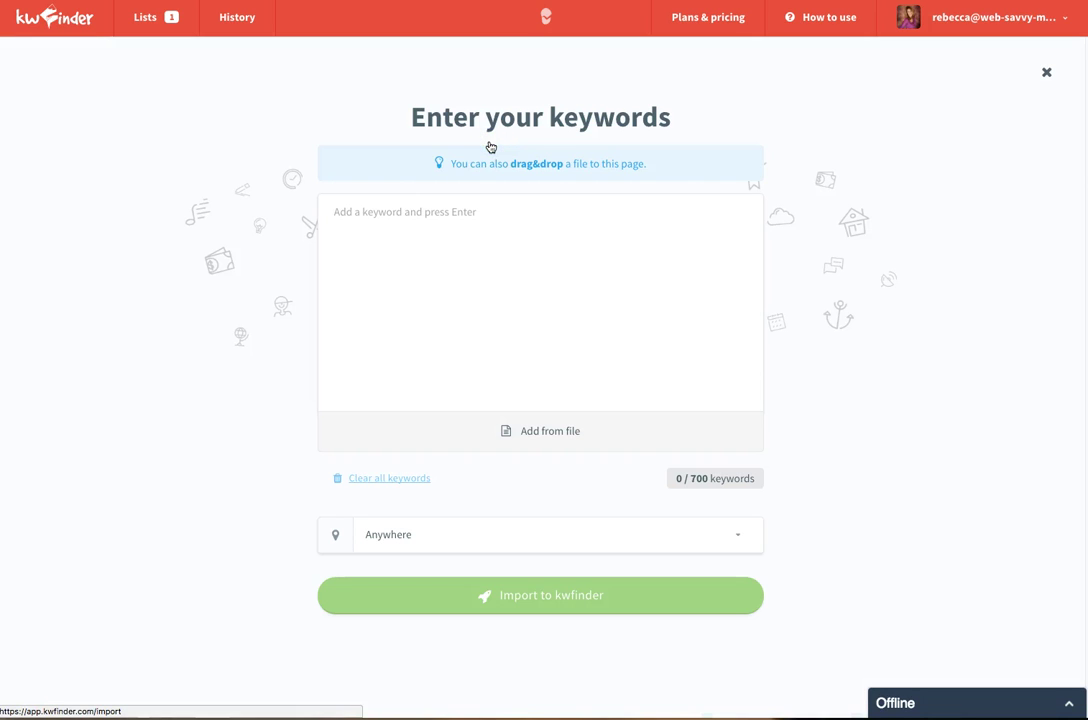
click(462, 271)
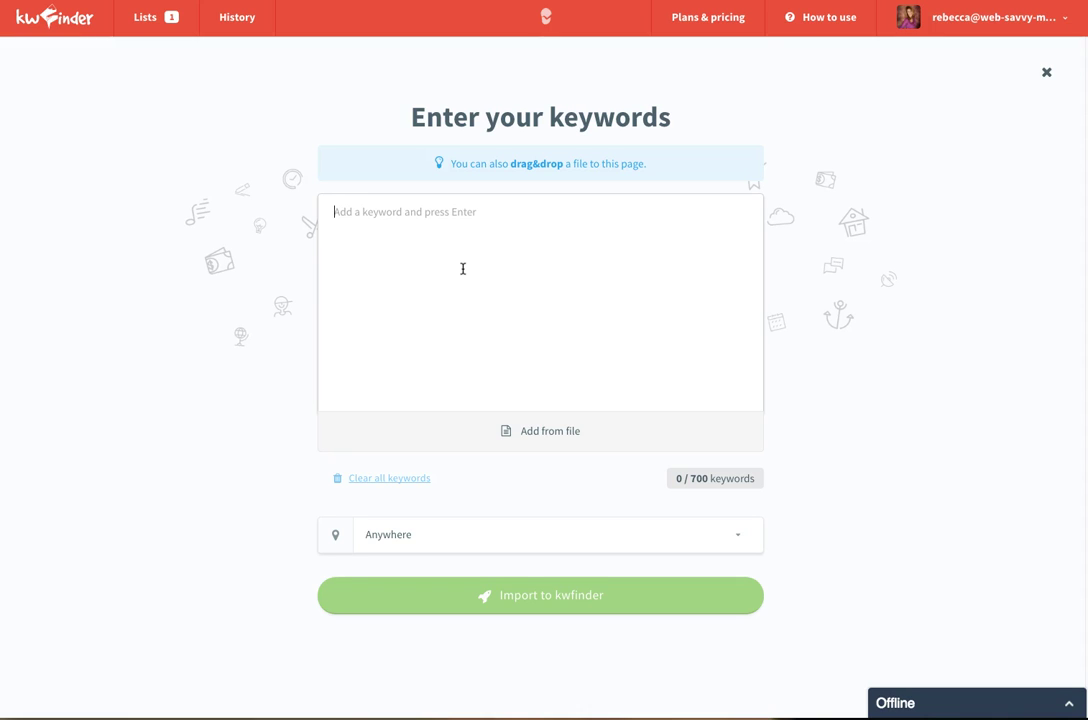
text(web hosting)
key(Return)
text(manafed)
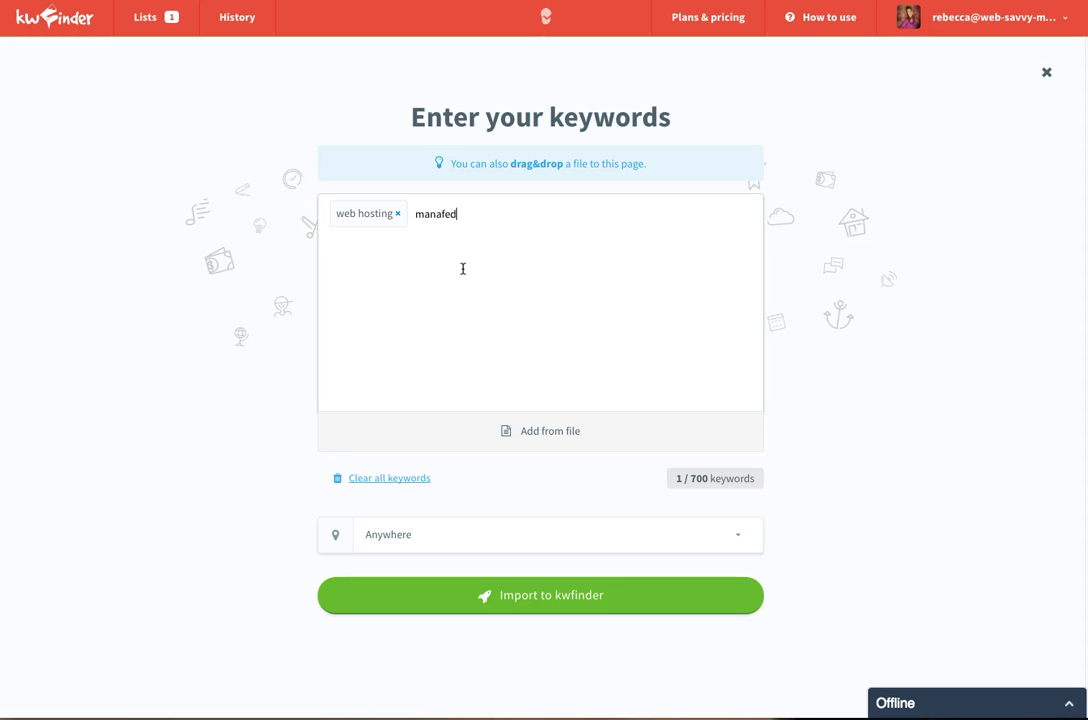
key(BackSpace)
key(BackSpace)
key(BackSpace)
text(ged wordpress hhosting)
key(BackSpace)
key(BackSpace)
key(BackSpace)
key(BackSpace)
key(BackSpace)
key(BackSpace)
key(BackSpace)
text(osting)
key(Return)
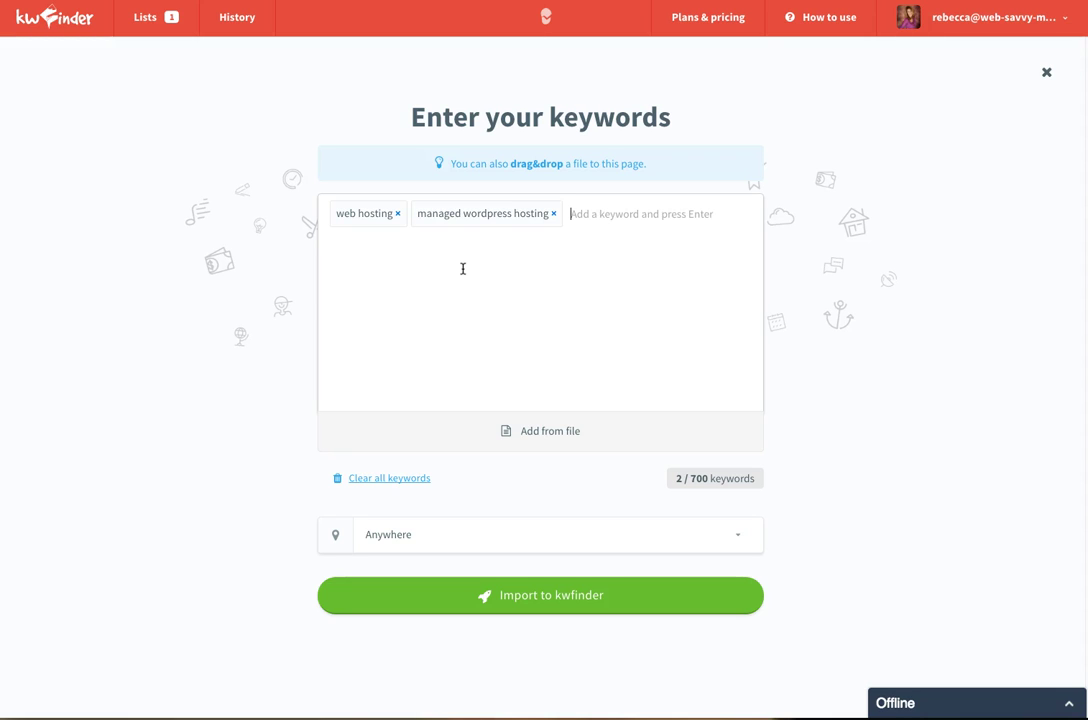
Add 'wordpress hosting', 'godaddy', 'hostgator' and 'siteground', then import all six keywords
text(wordpress hosting)
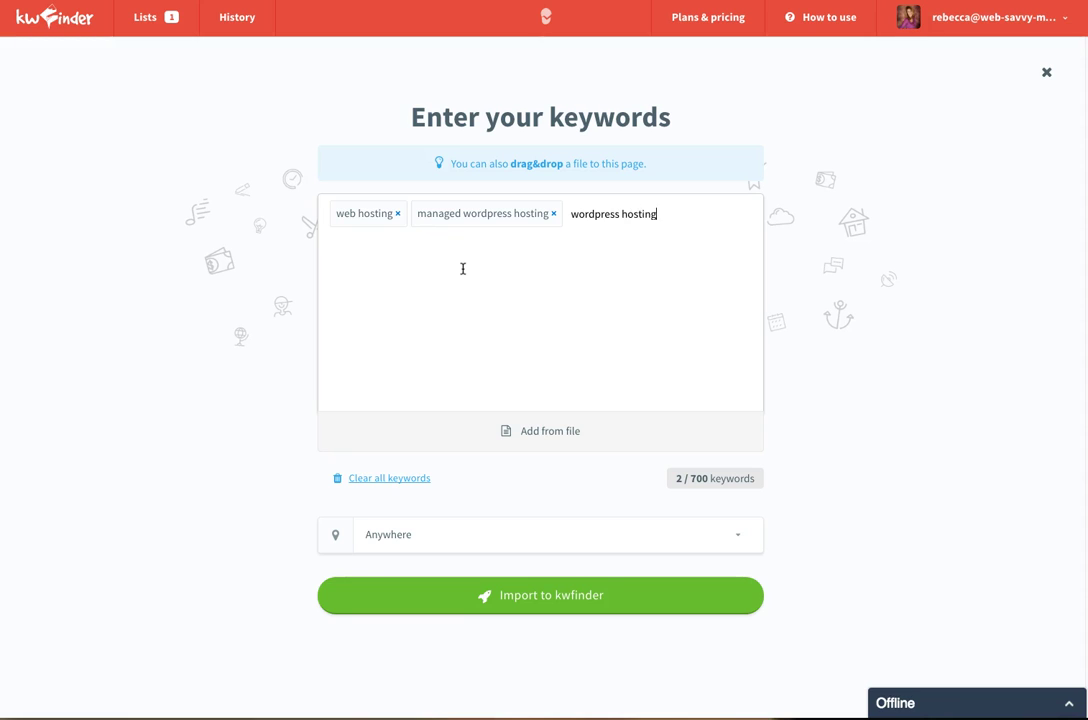
key(Return)
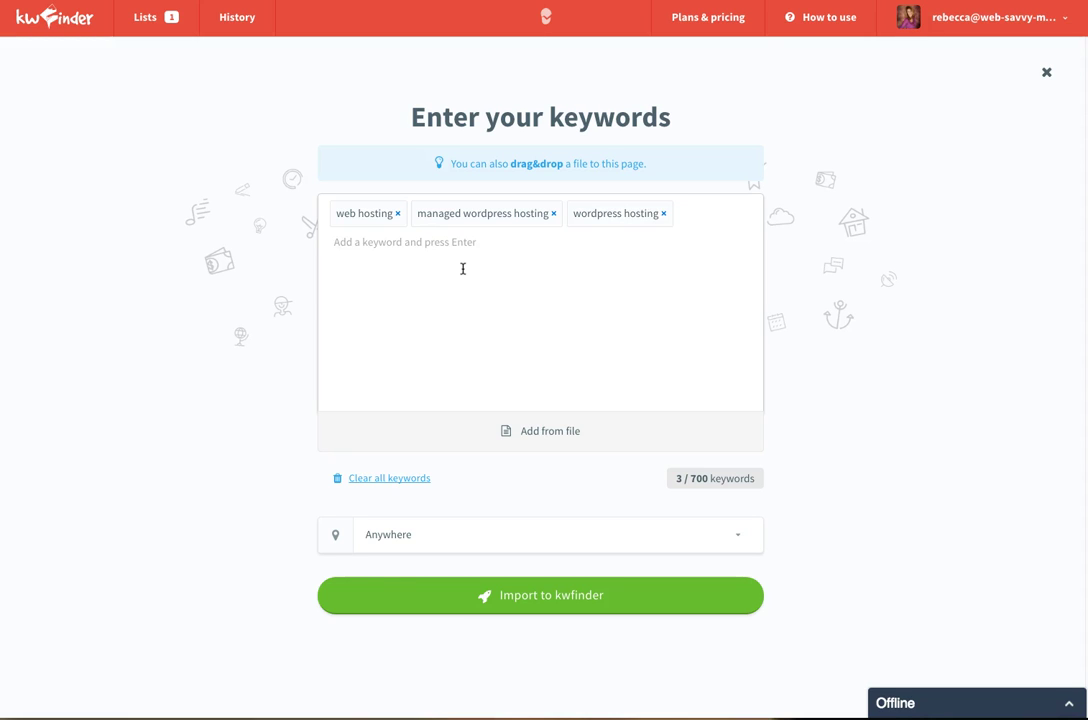
text(godaddy)
key(Return)
text(hostgto)
key(BackSpace)
key(BackSpace)
text(ator)
key(Return)
text(siteground)
key(Return)
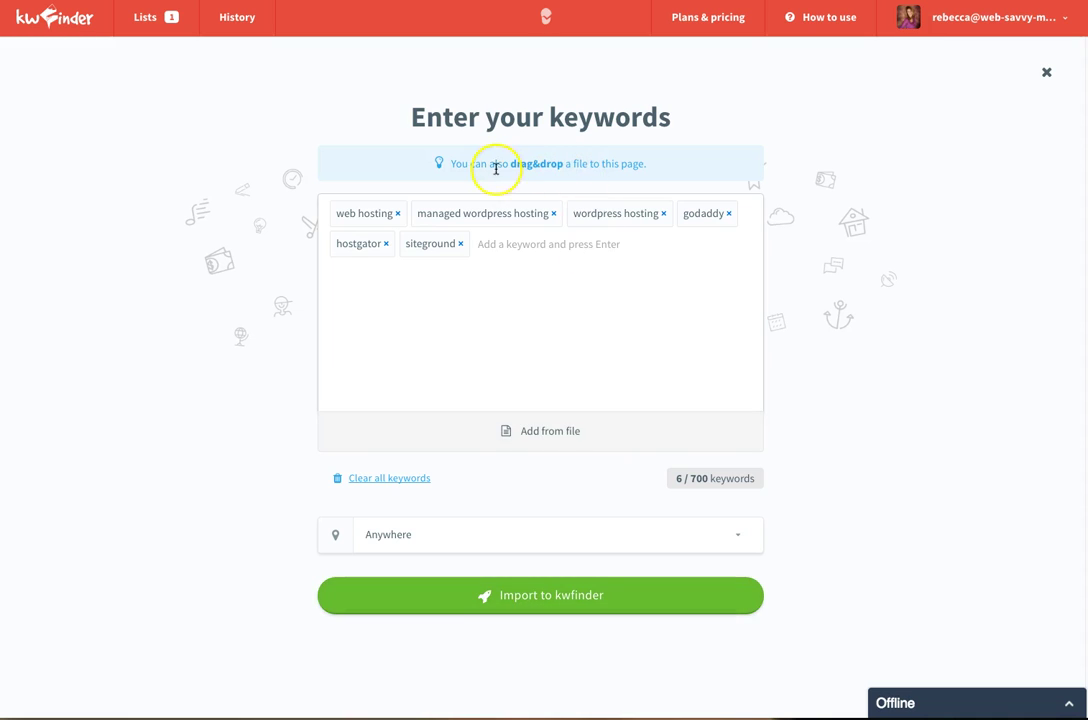
click(498, 596)
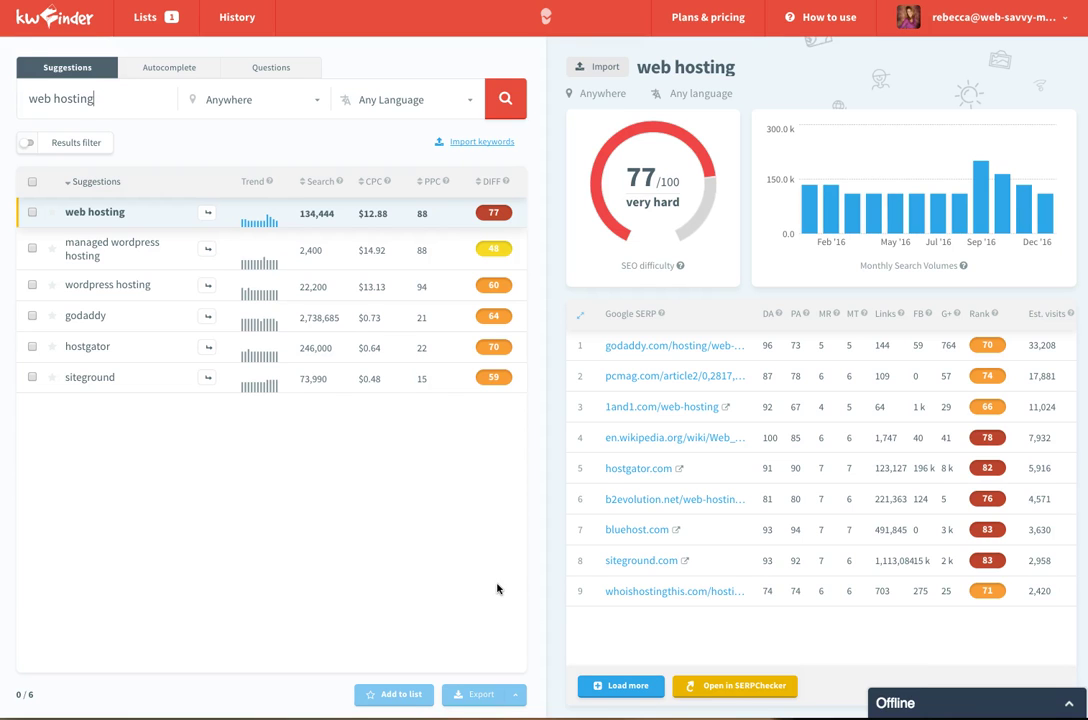
Leave only 'web hosting' checked and search its suggestions, returning 700 keywords
click(31, 212)
click(31, 248)
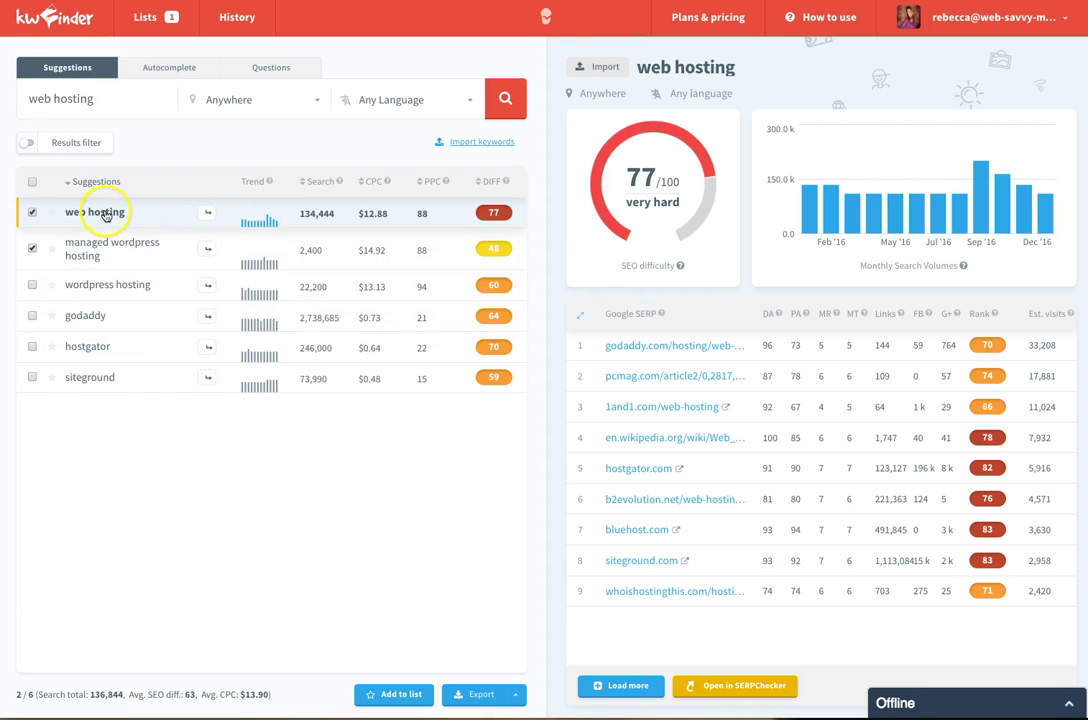
click(32, 249)
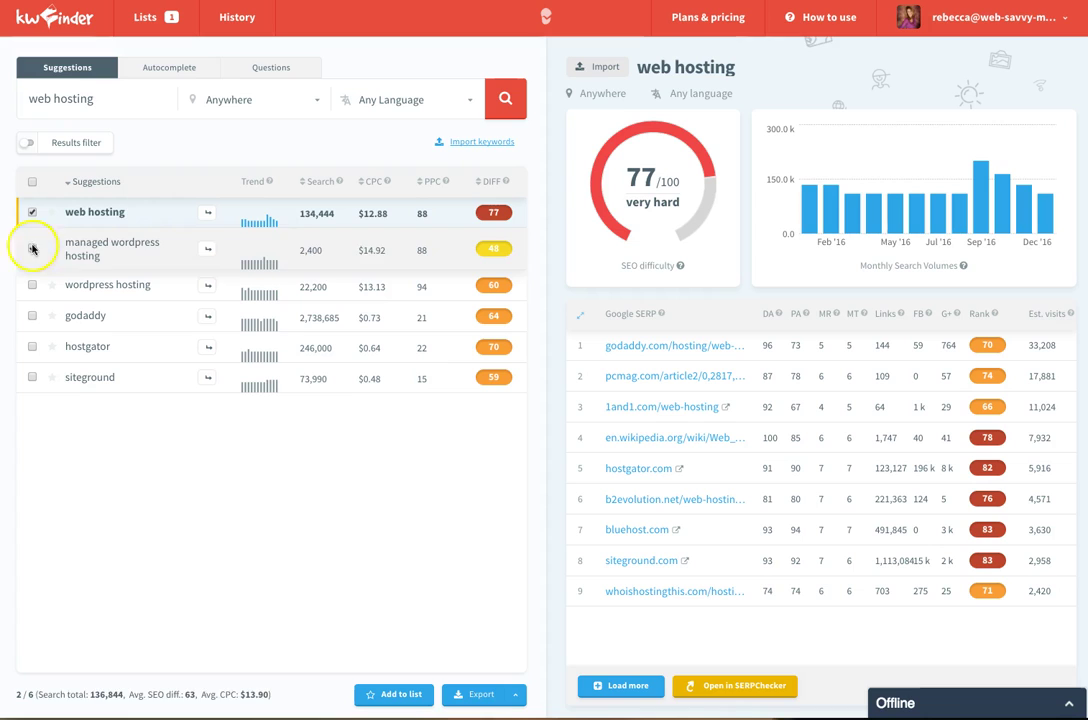
triple_click(114, 214)
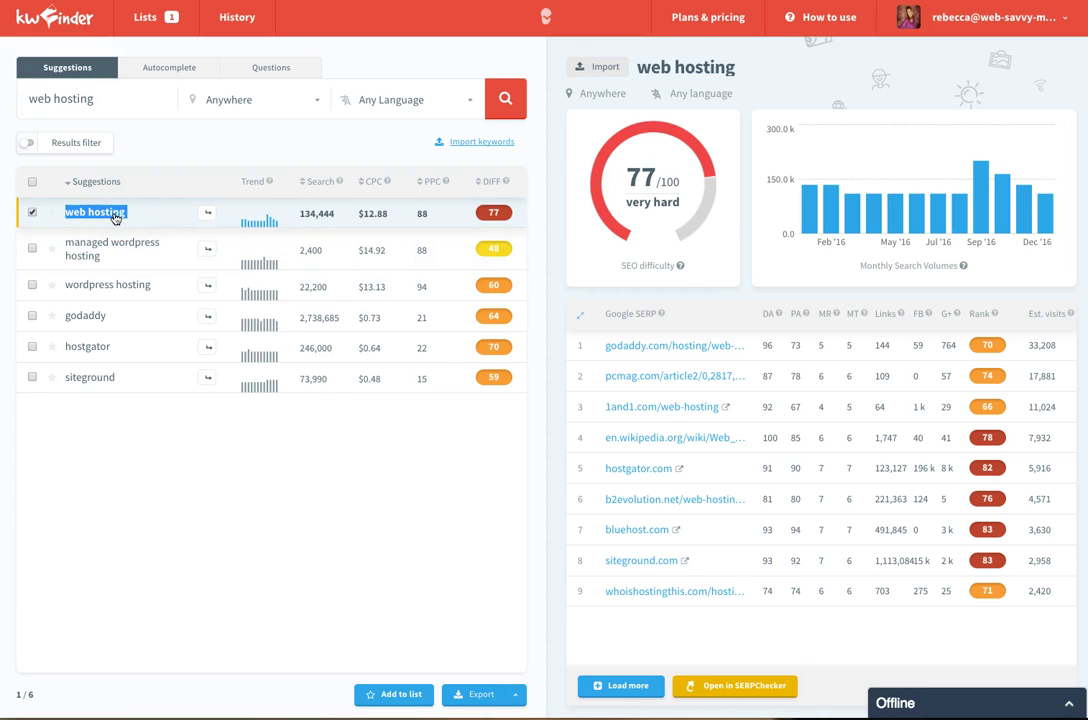
click(505, 104)
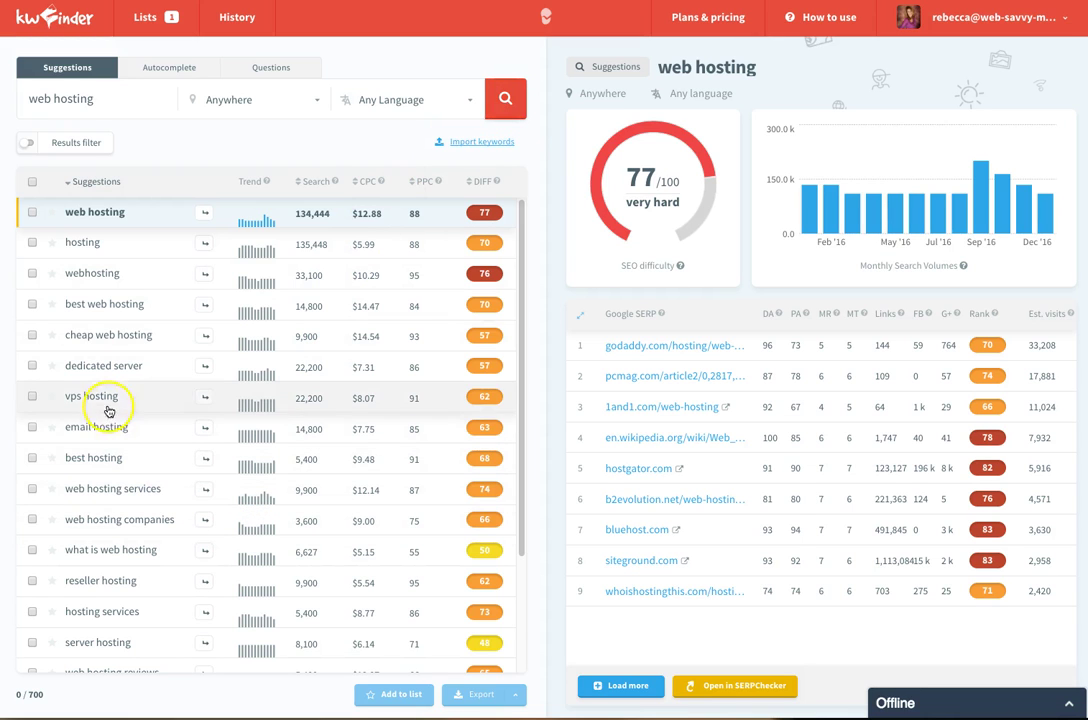
Scroll through the 700 web hosting suggestions, e.g. 'what is web hosting' at 6,627 searches
scroll(106, 423, down, 2)
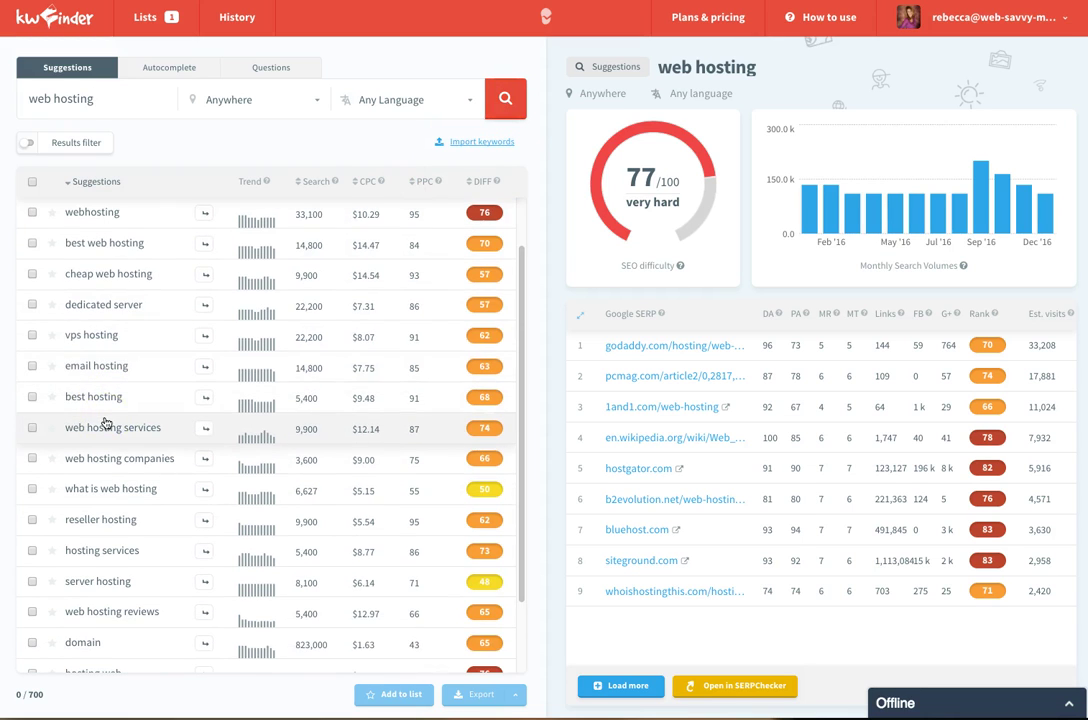
scroll(135, 387, down, 3)
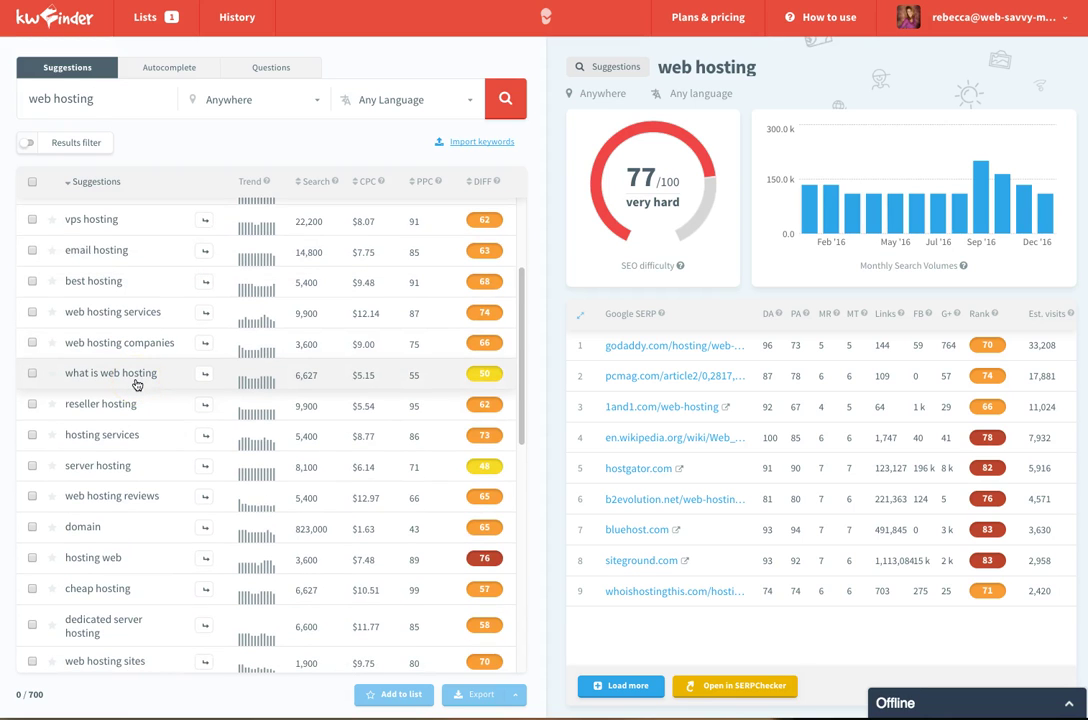
scroll(141, 413, up, 5)
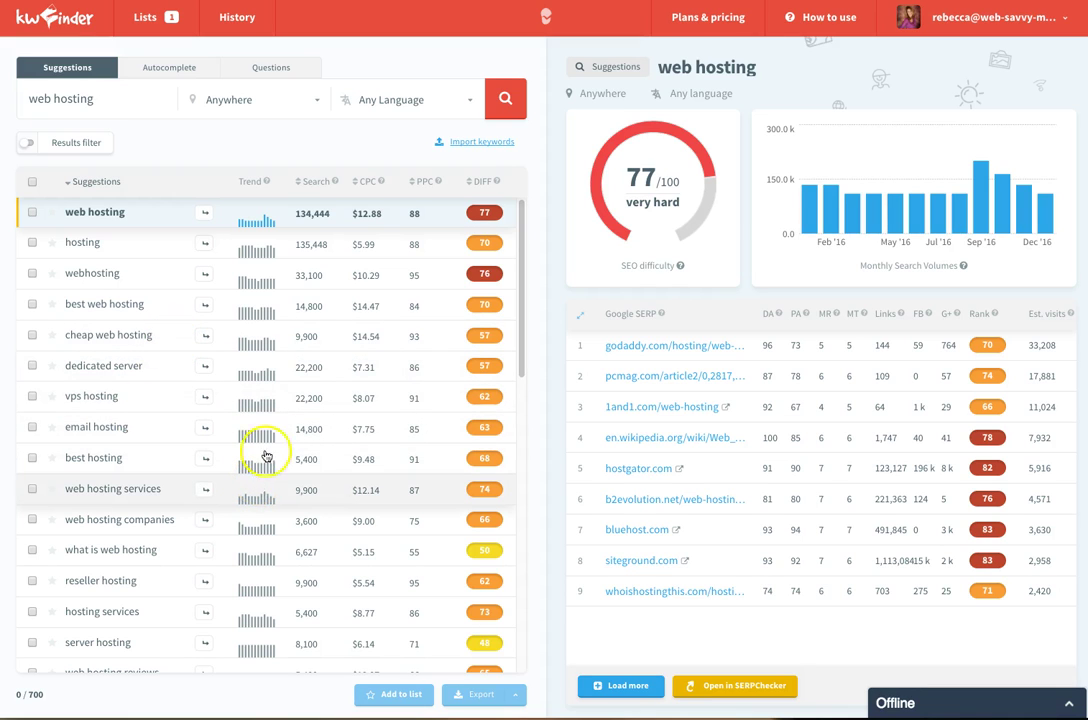
Import 'managed wordpress hosting' alone: 2,400 searches, $14.92 CPC, difficulty 48/100
click(482, 143)
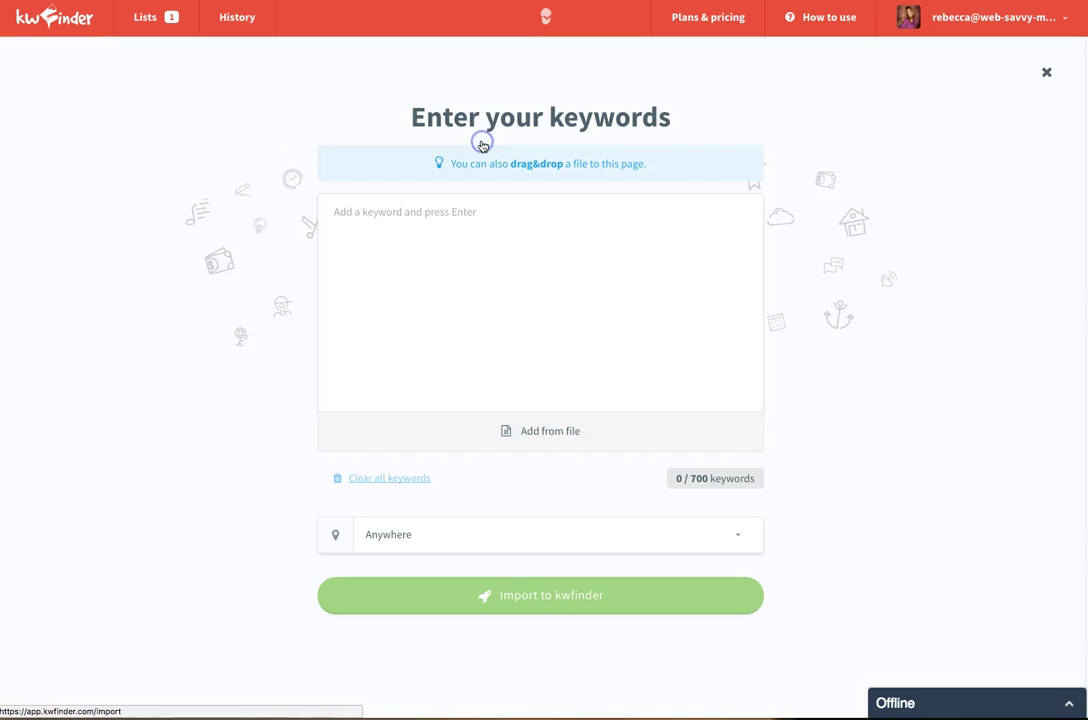
click(447, 240)
text(managed wordpress hosting)
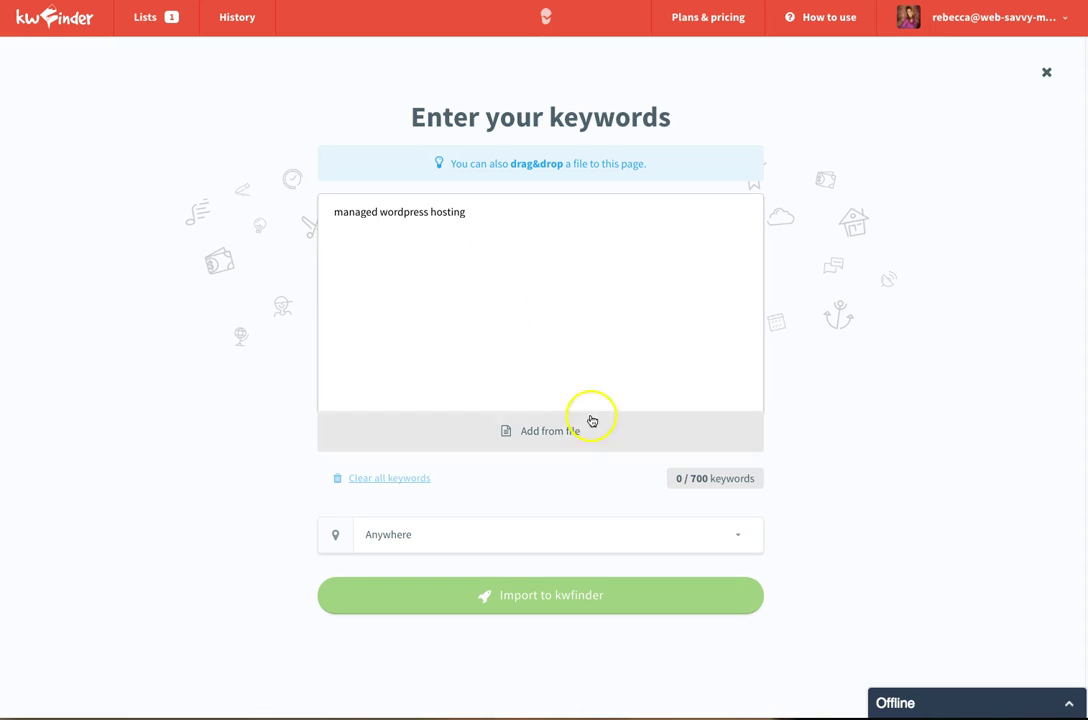
click(562, 600)
click(547, 600)
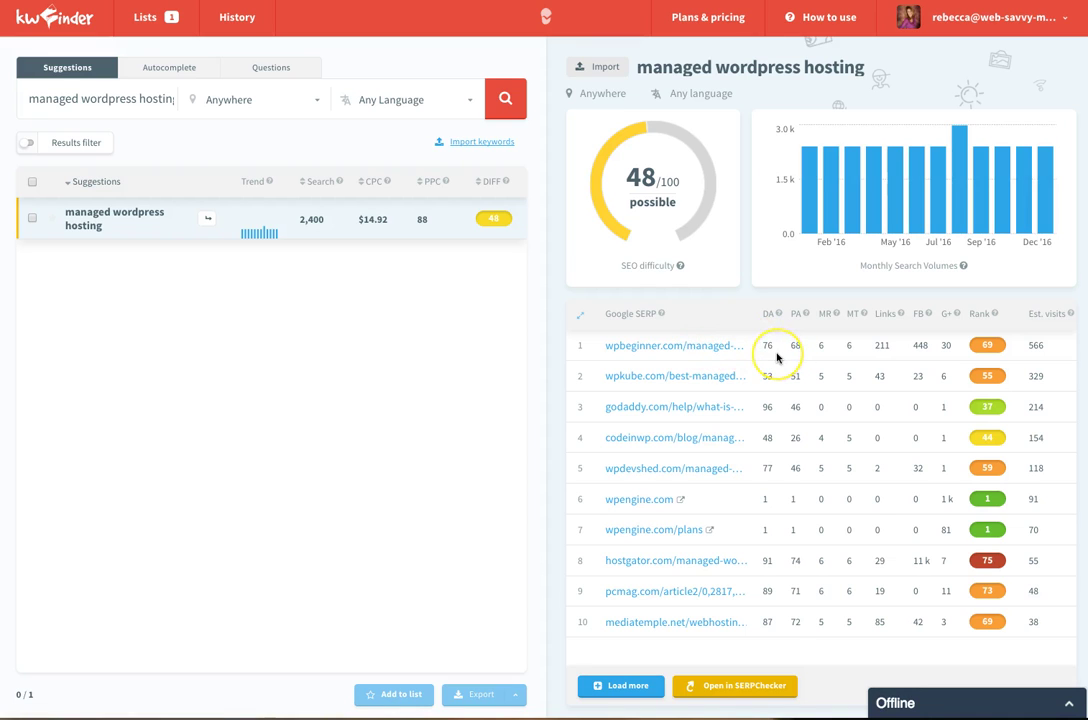
click(766, 417)
click(828, 334)
click(810, 592)
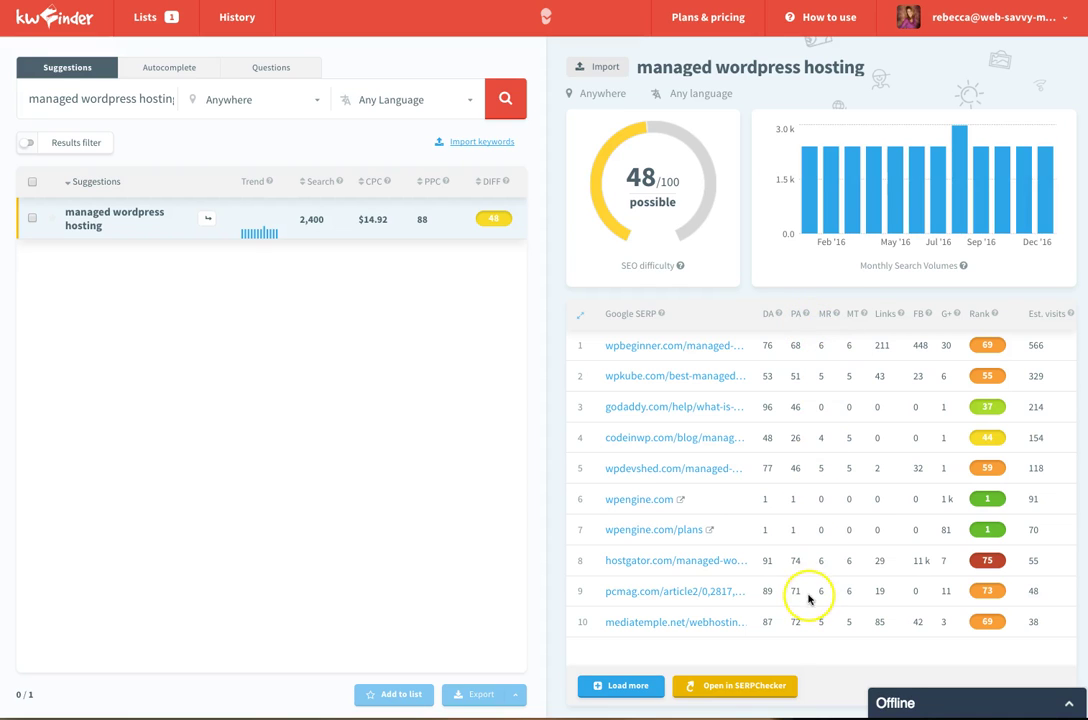
click(797, 560)
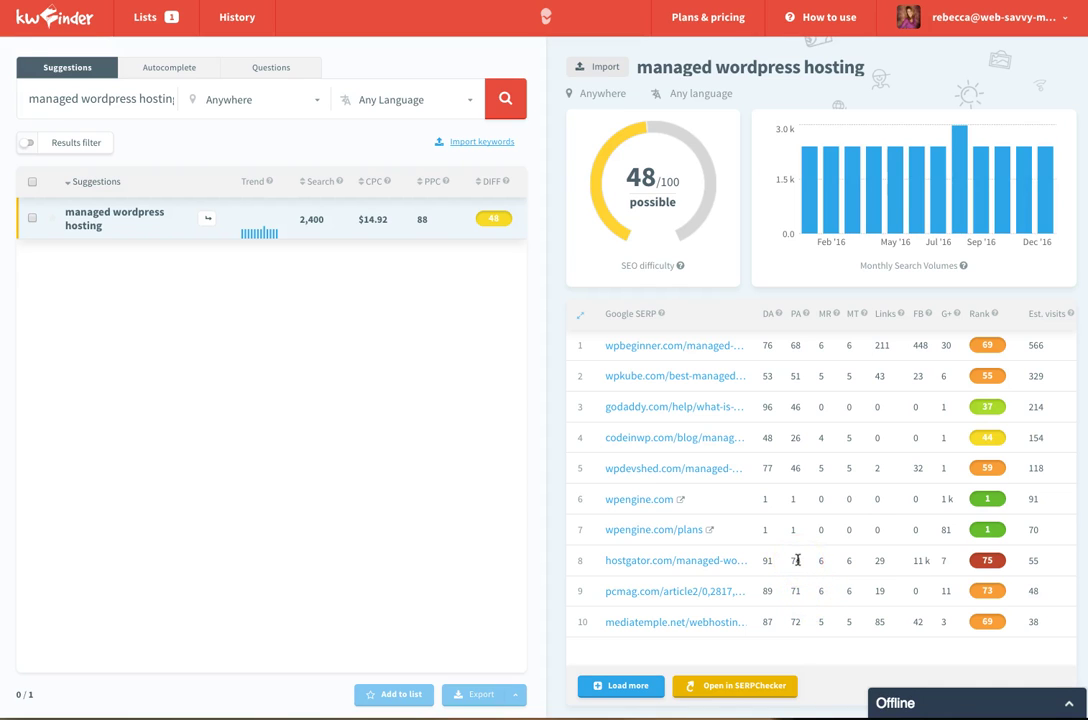
click(797, 560)
click(729, 561)
mouse_move(837, 316)
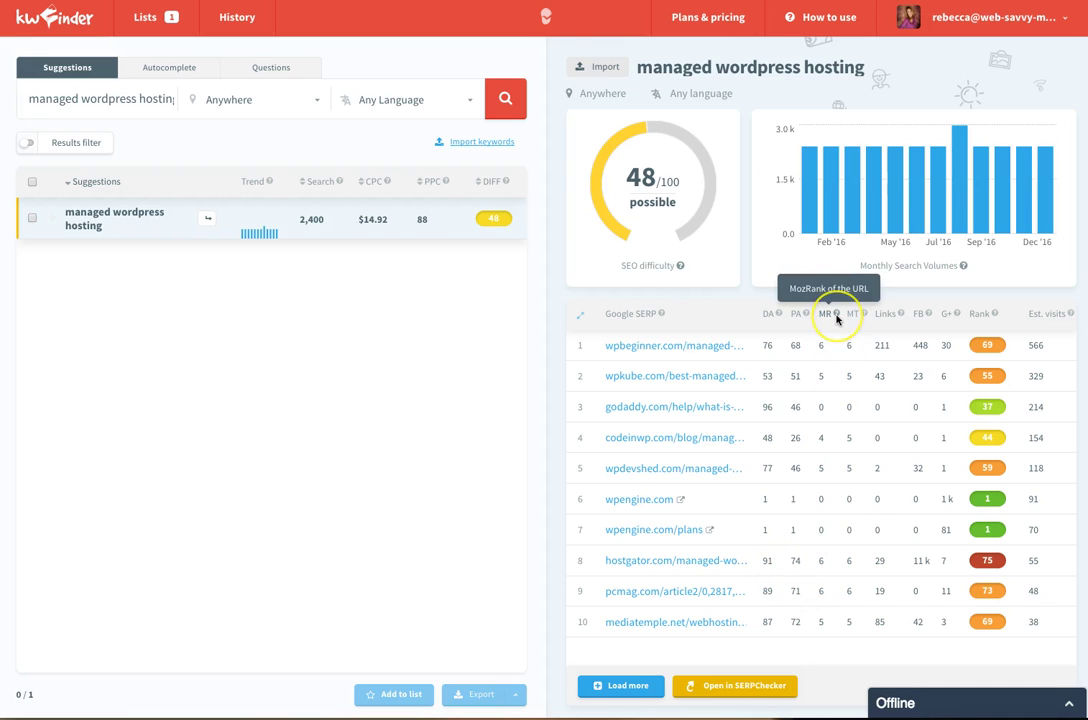
click(865, 316)
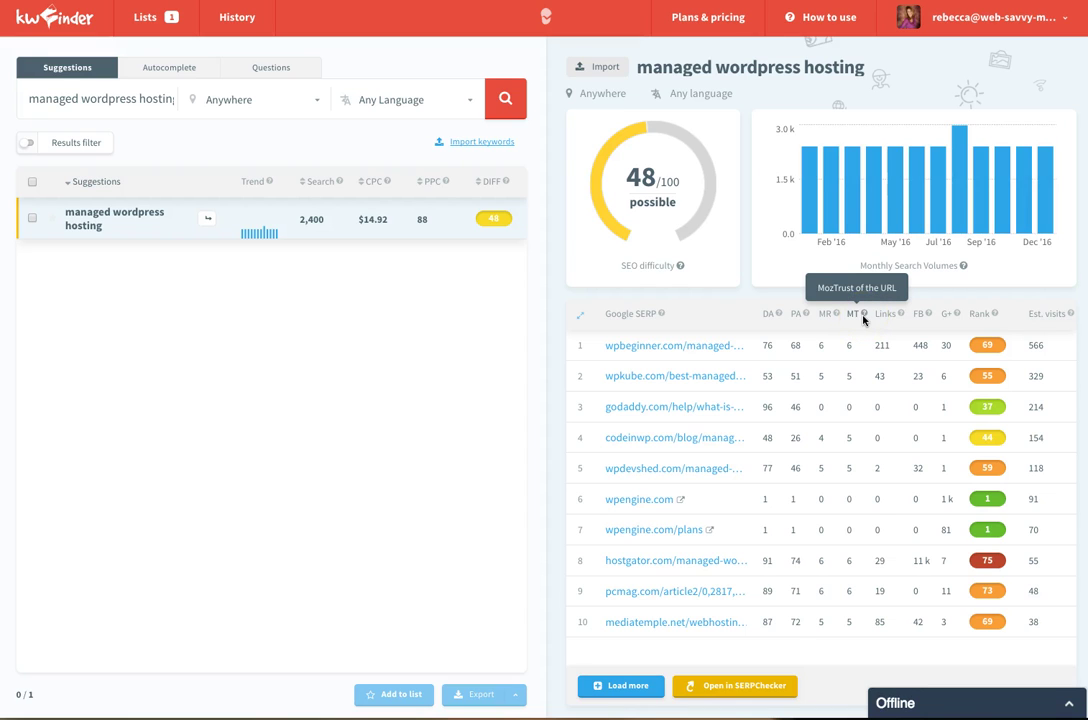
click(880, 319)
mouse_move(901, 318)
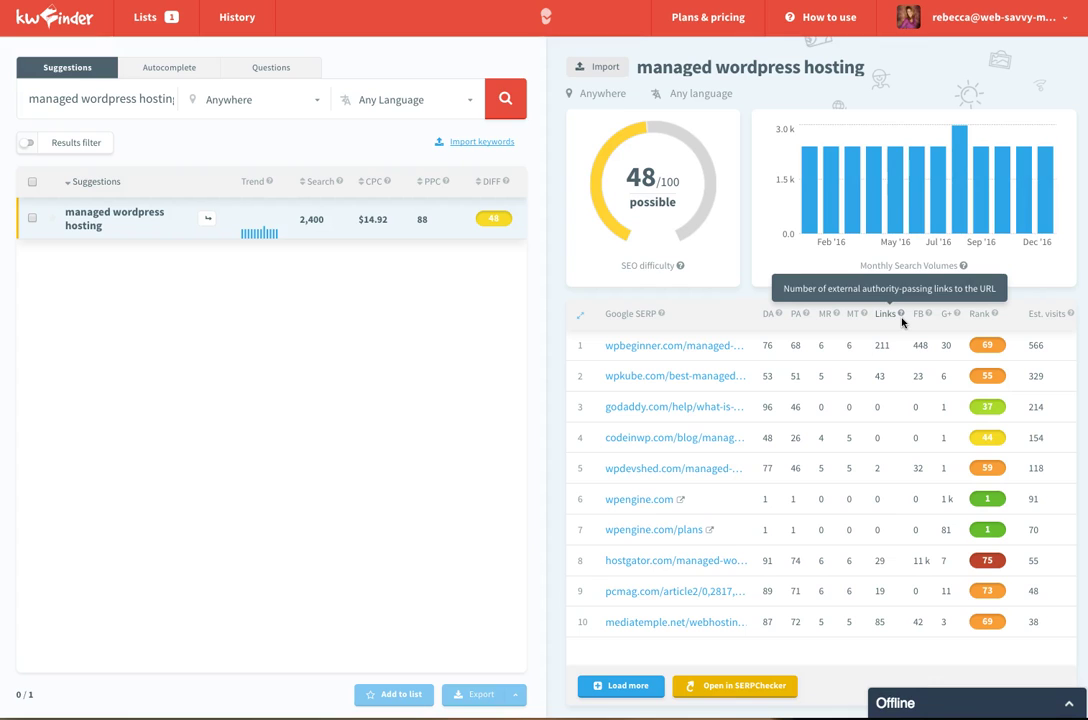
click(884, 350)
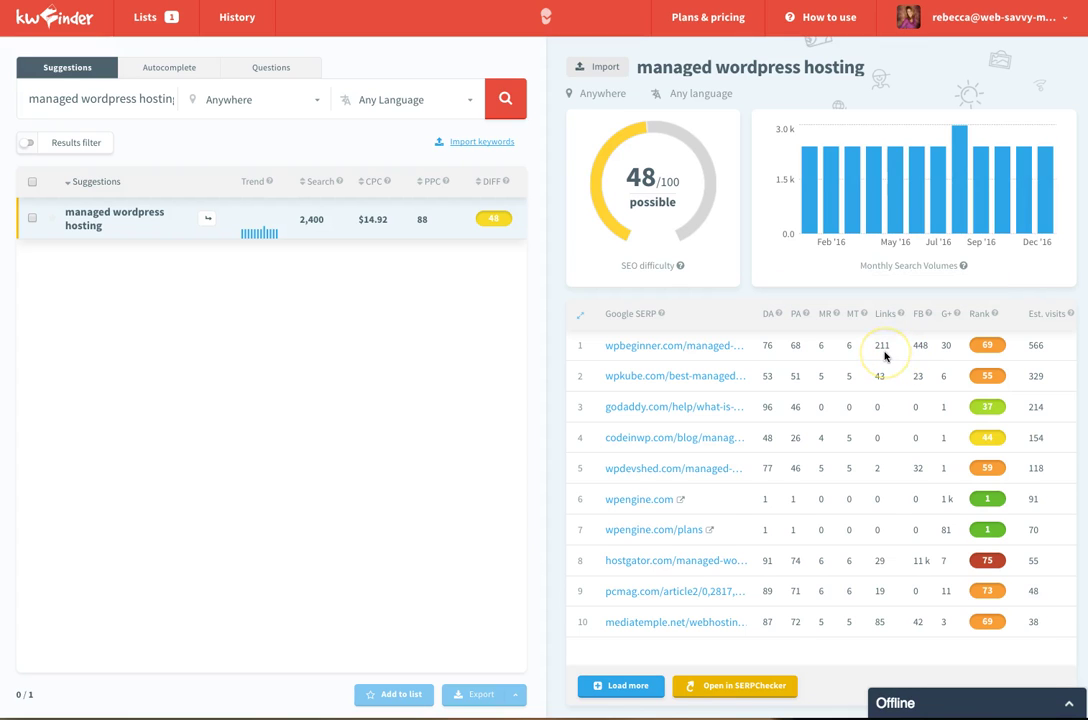
click(886, 354)
click(891, 388)
click(886, 494)
click(831, 583)
mouse_move(943, 309)
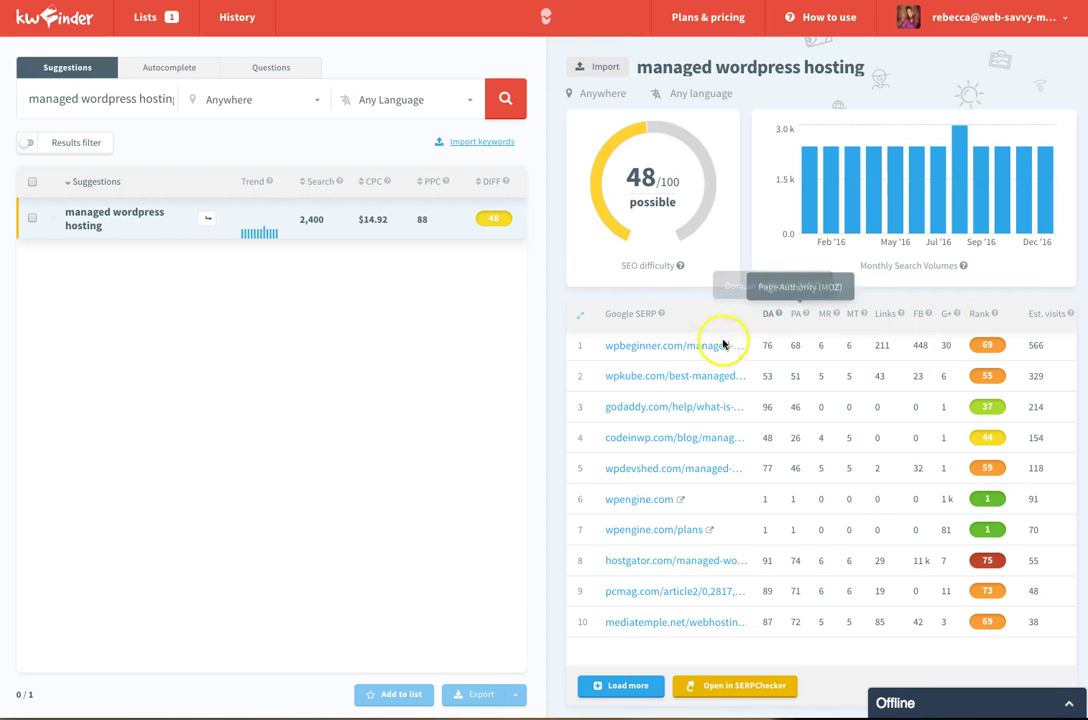
click(670, 347)
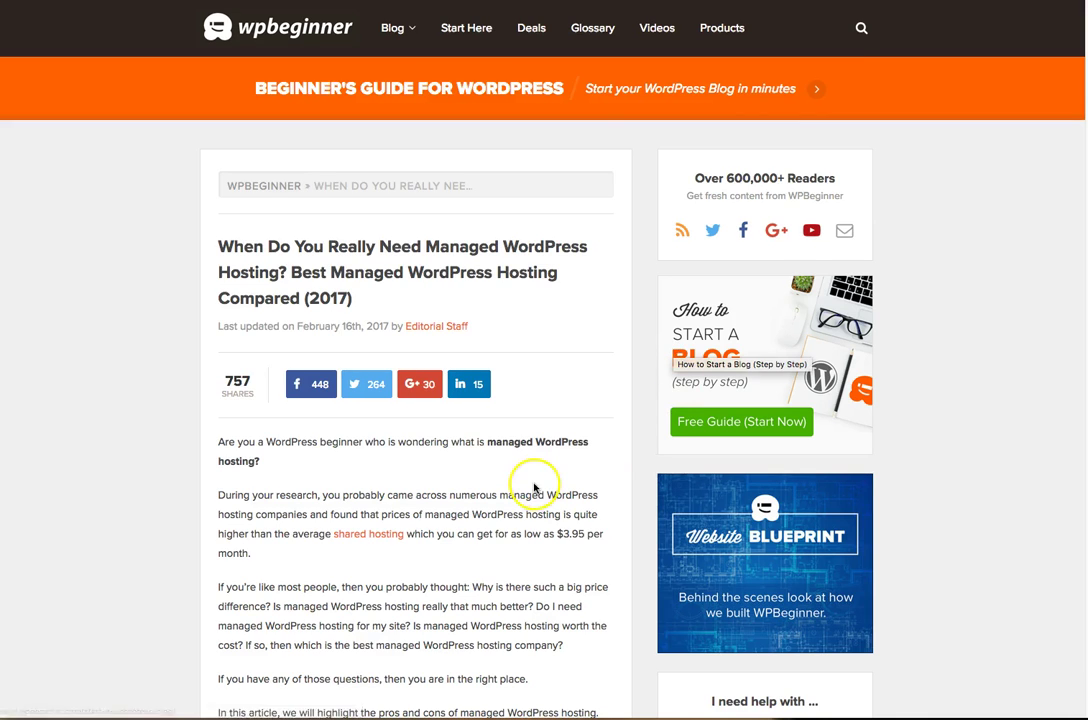
scroll(534, 486, down, 4)
scroll(534, 486, down, 15)
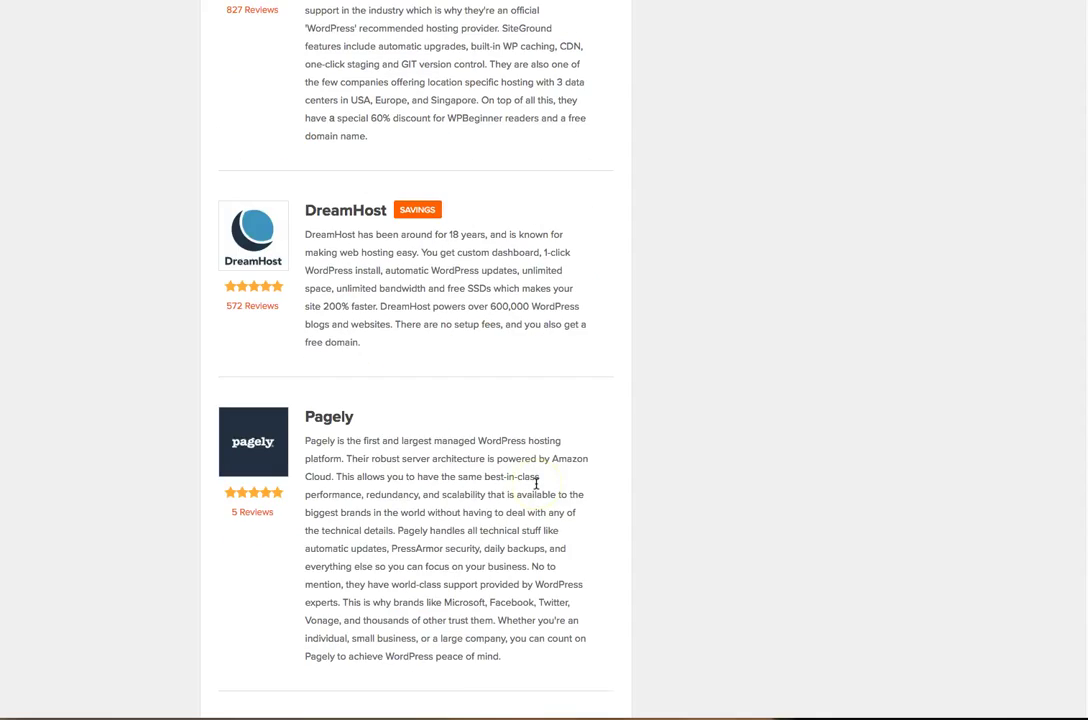
scroll(536, 483, up, 20)
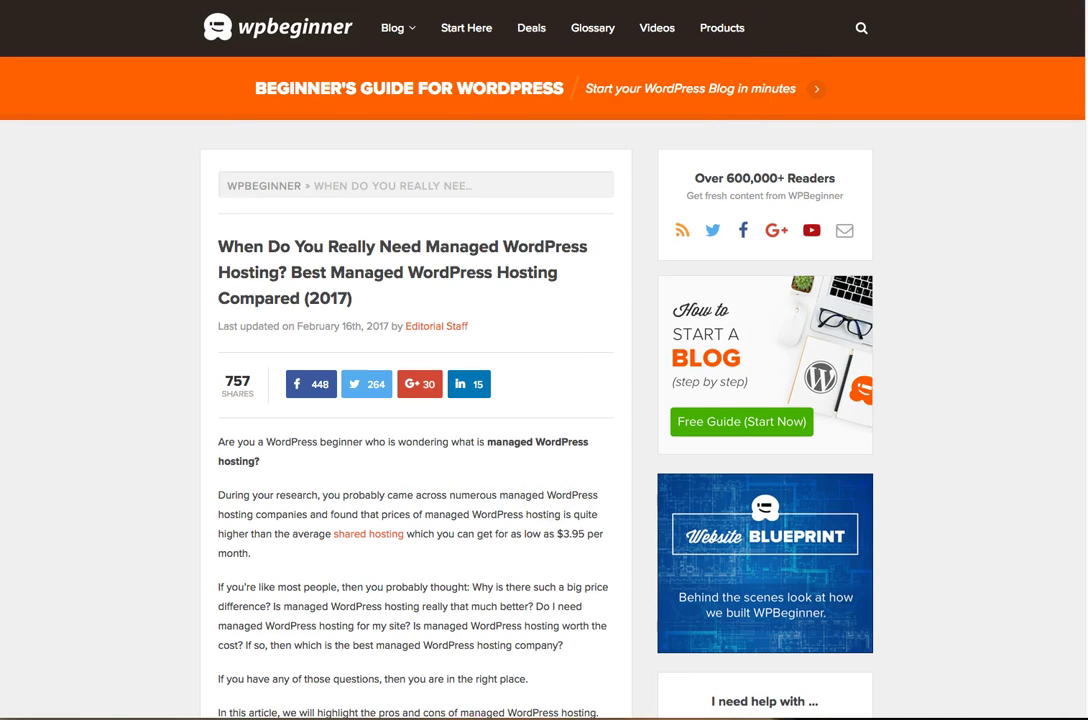
key(ctrl+Tab)
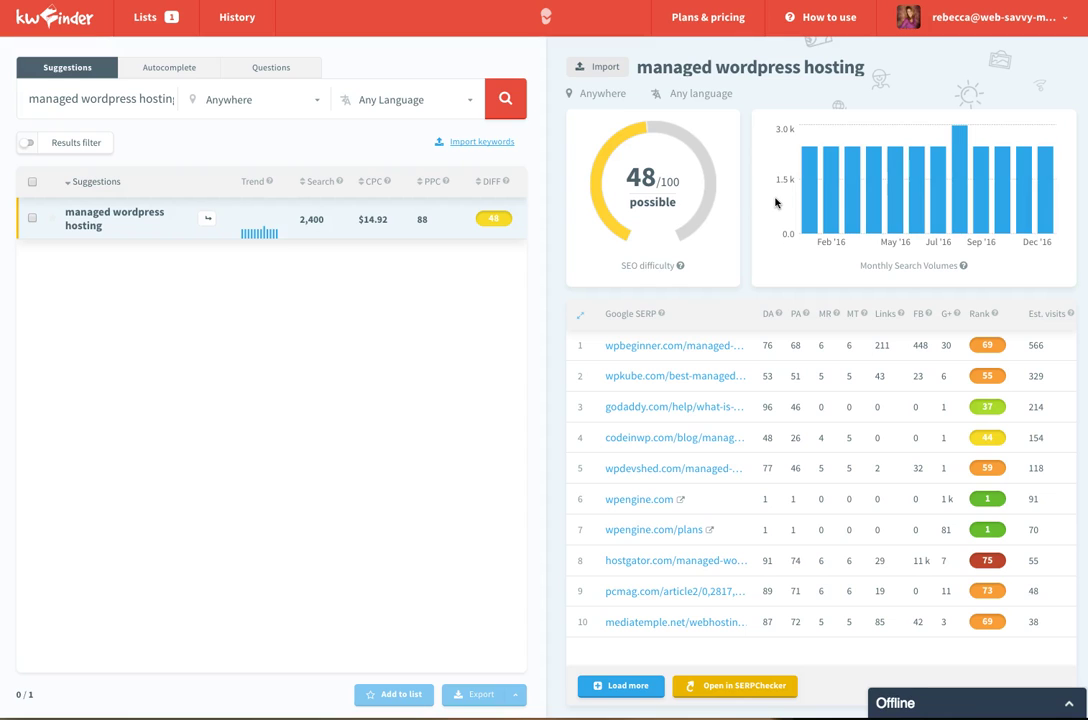
Analyse 'managed wordpress hosting' in SERPChecker (1,420,000 results, SEO competition 48/100) and export it
click(727, 687)
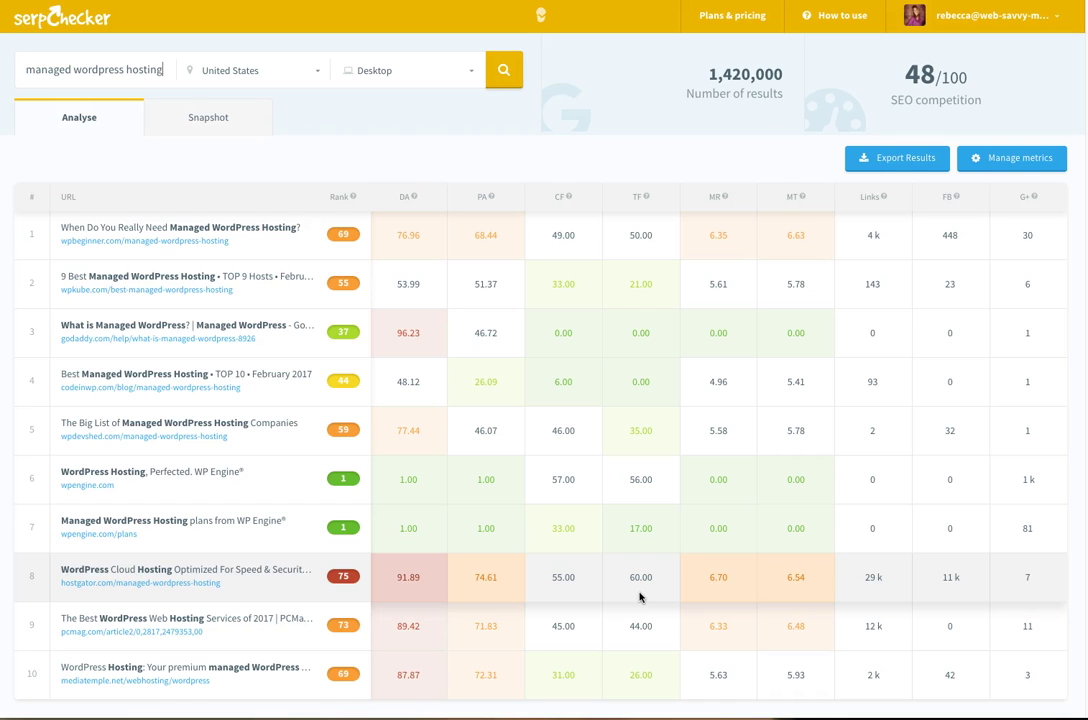
click(805, 443)
click(868, 158)
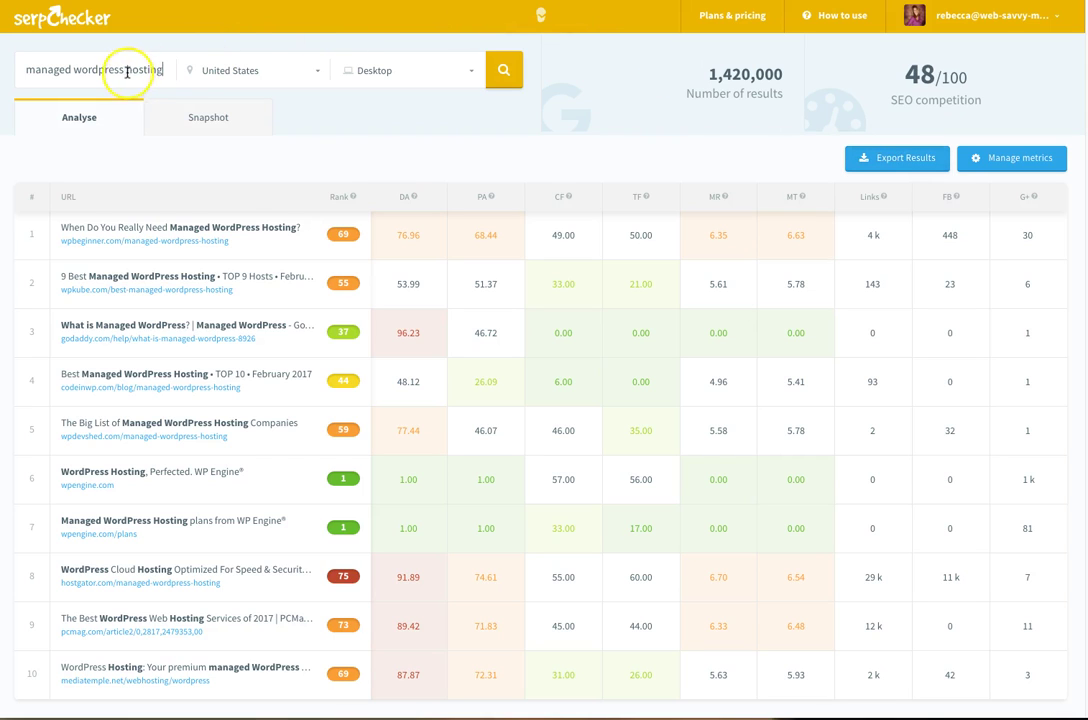
Change the keyword to 'web hosting' and rerun: 142,000,000 results, SEO competition 77/100
drag(123, 69, 15, 68)
text(web)
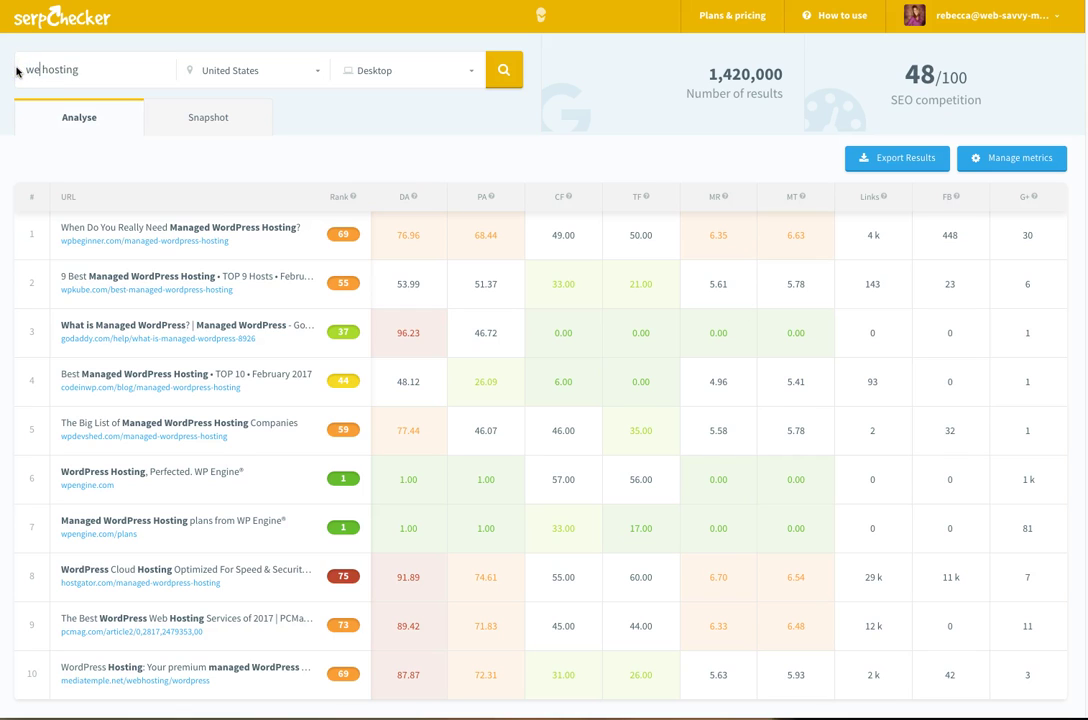
click(505, 72)
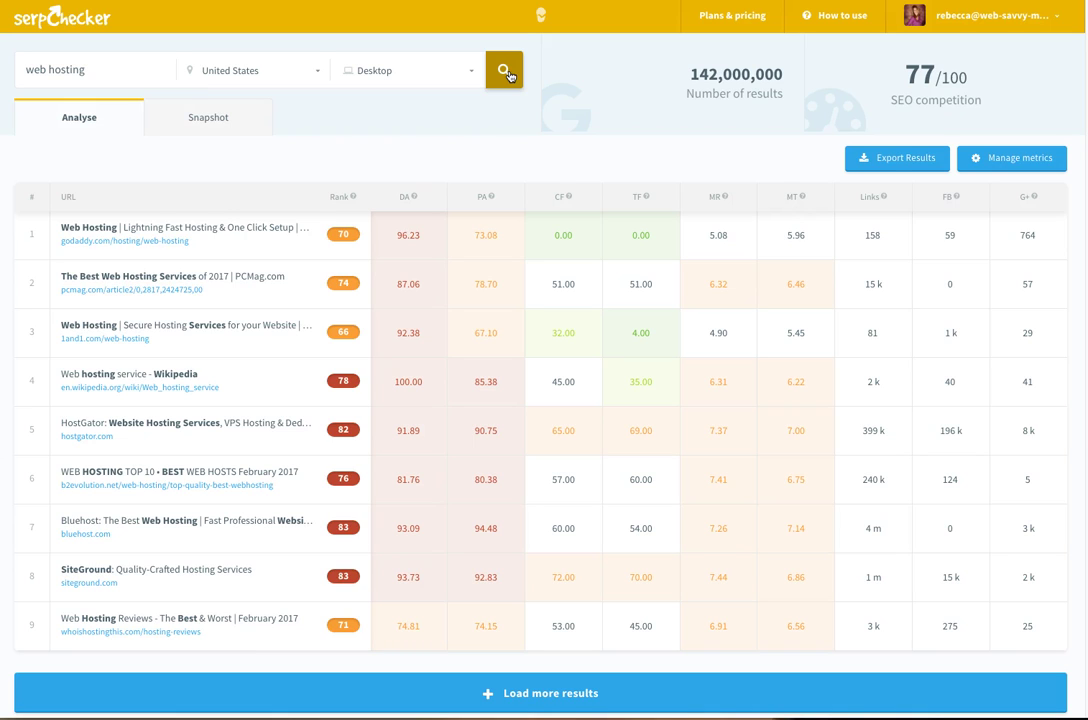
Browse the Google results snapshot for 'web hosting', then go back to the Analyse table
click(203, 121)
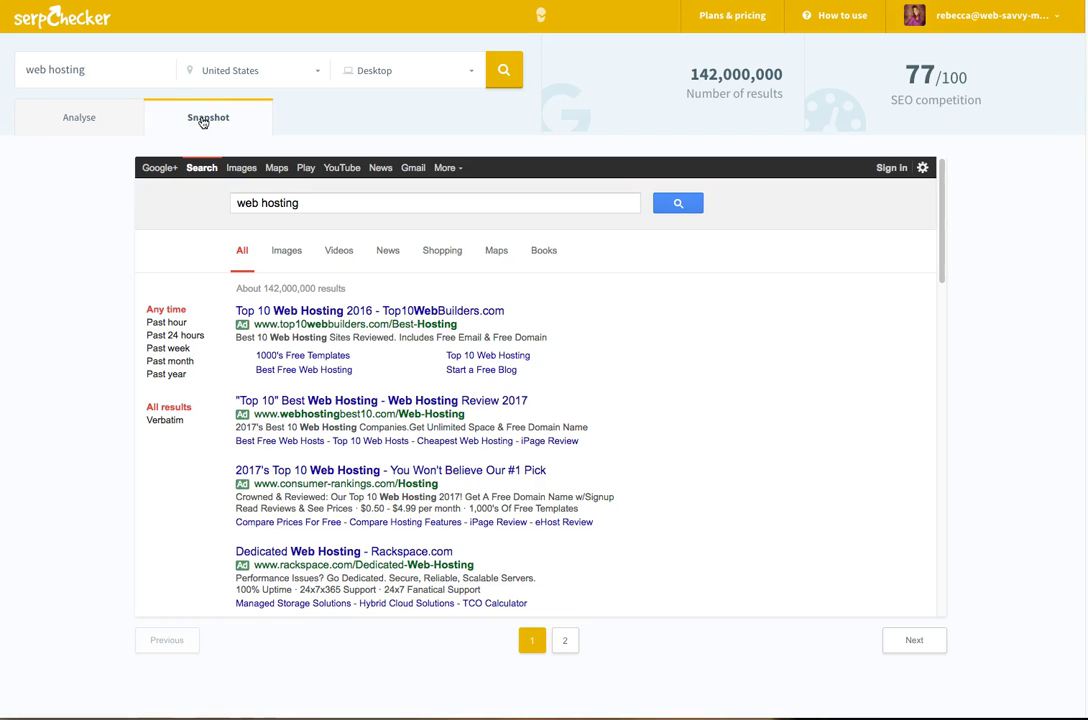
scroll(691, 415, down, 5)
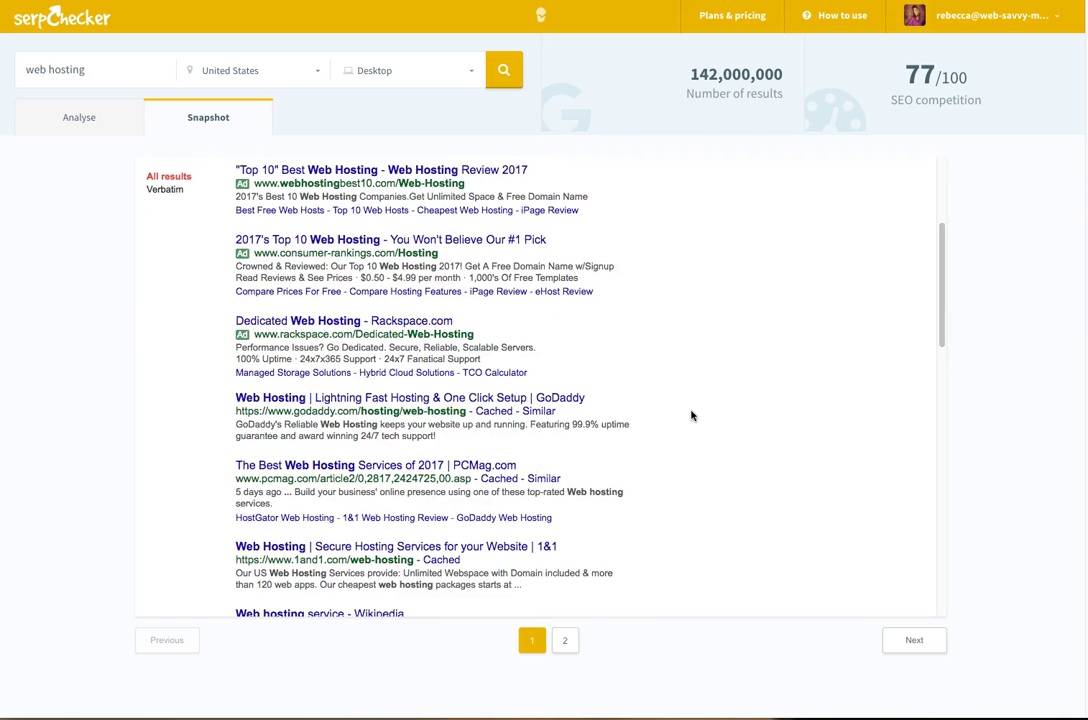
scroll(691, 415, down, 4)
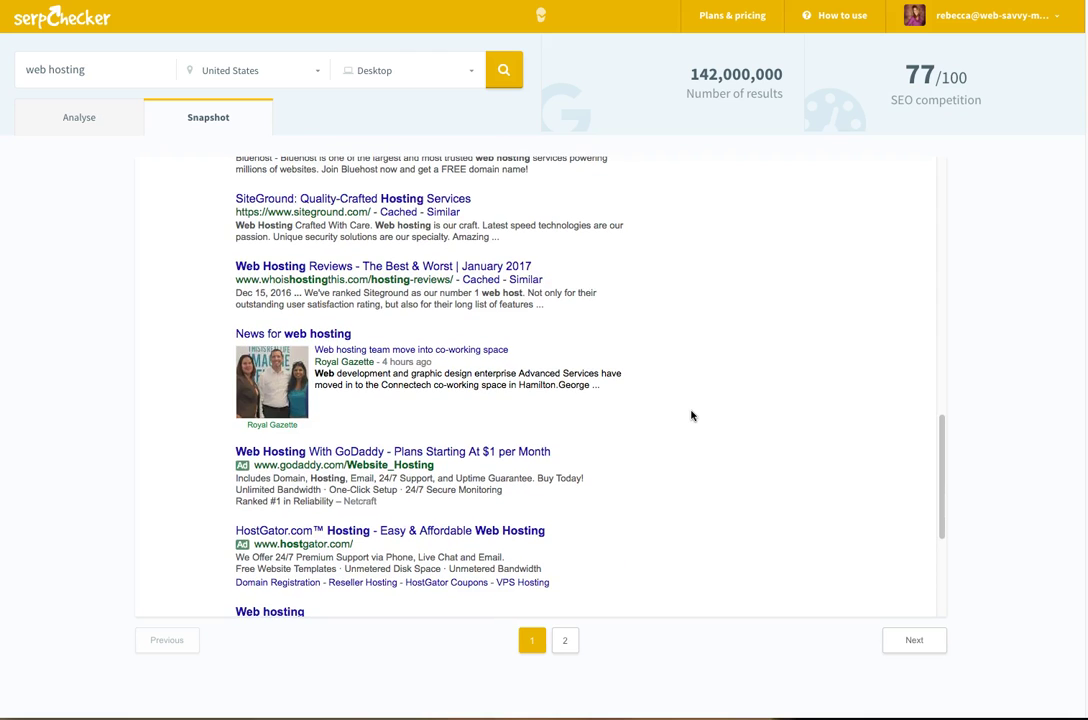
scroll(691, 415, up, 9)
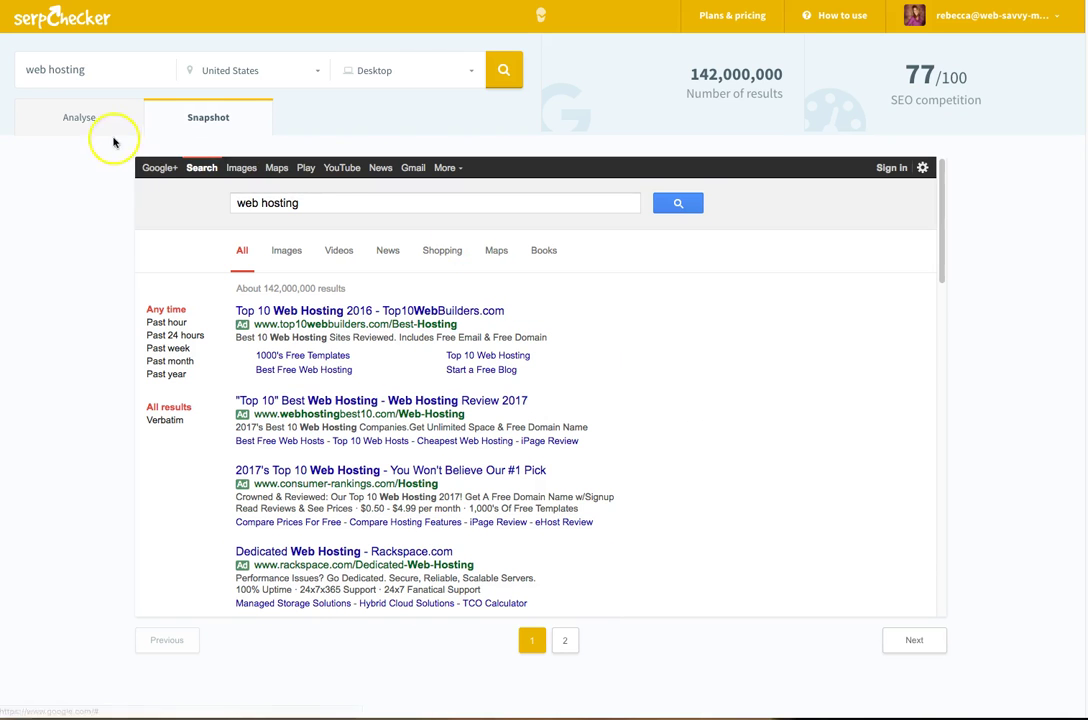
click(95, 124)
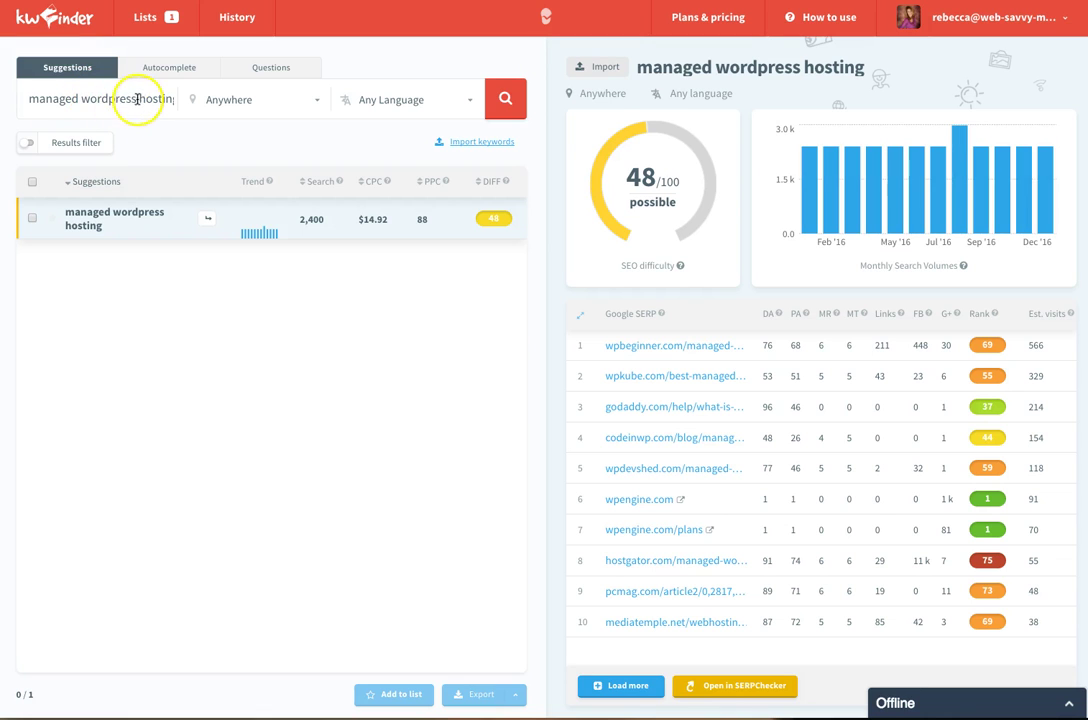
Replace the keyword with 'web hosting' and look up its suggestions
drag(137, 101, 7, 92)
text(web)
click(505, 99)
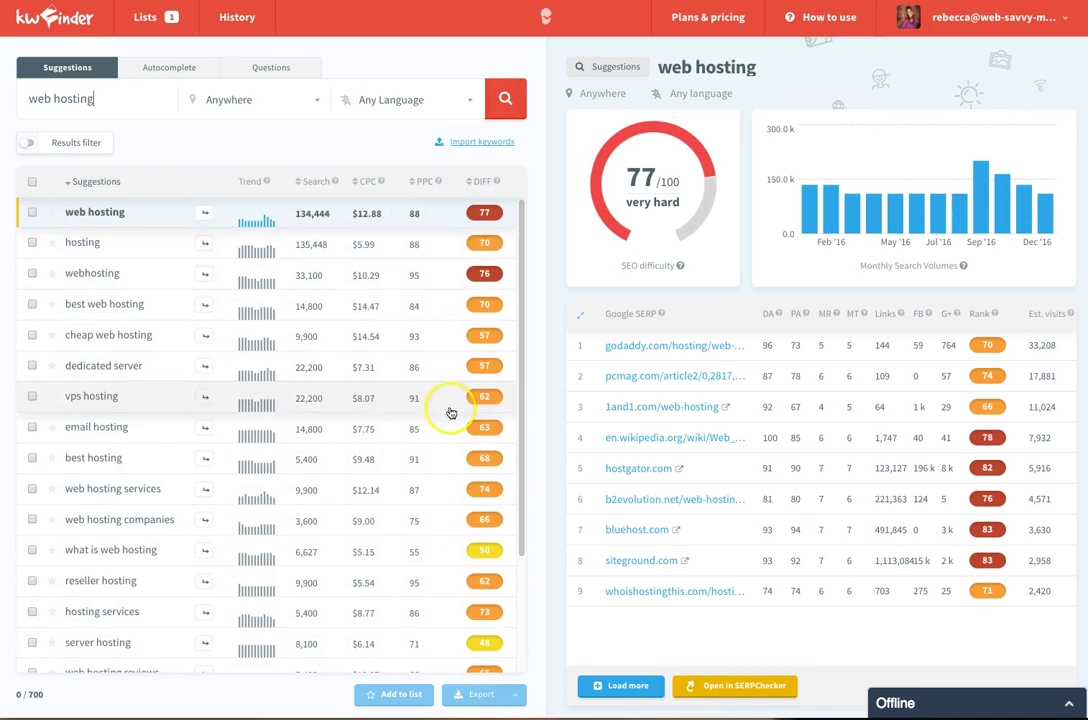
scroll(454, 428, down, 12)
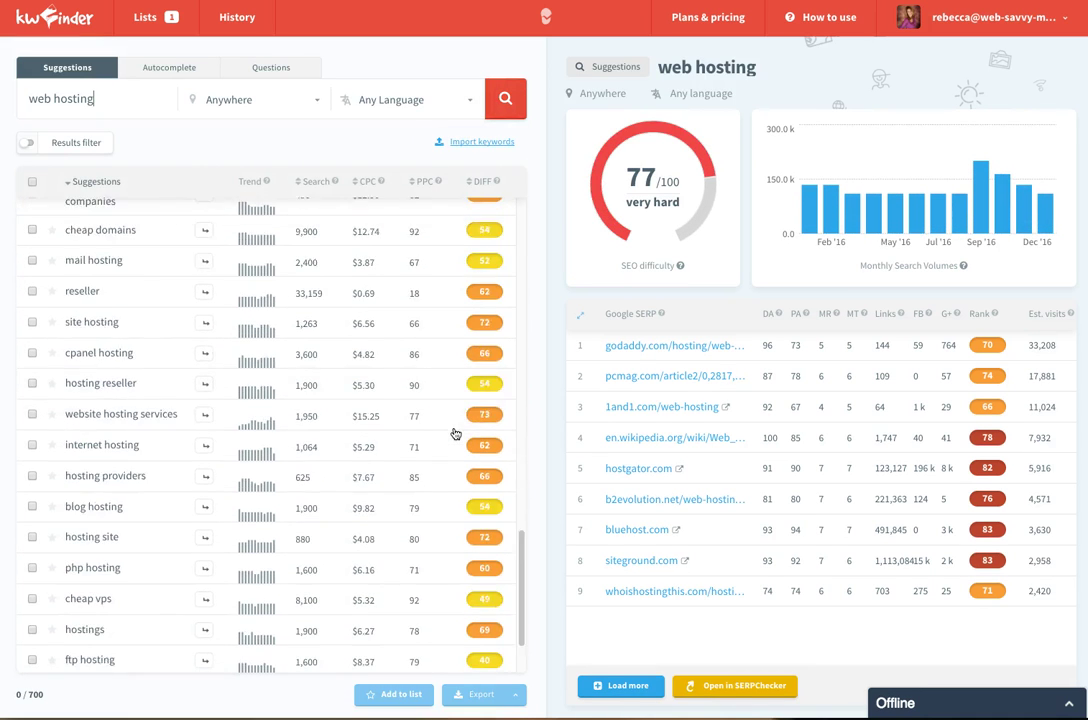
scroll(454, 433, down, 15)
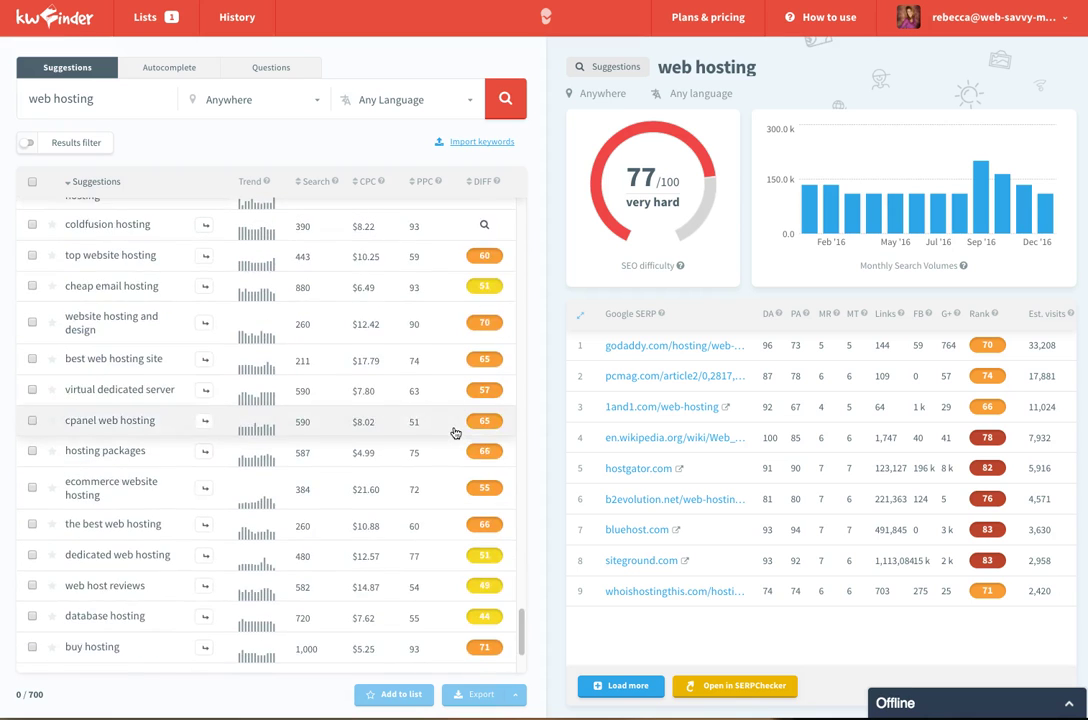
scroll(454, 433, down, 5)
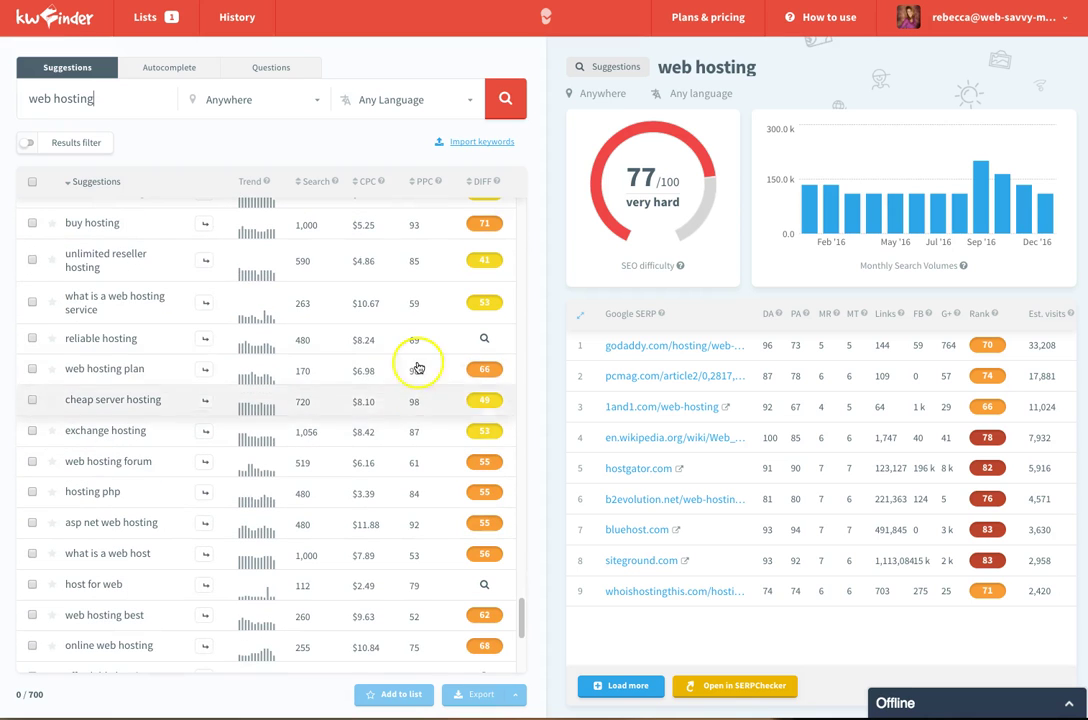
Filter the suggestions to a 500–50000 monthly search volume
click(100, 146)
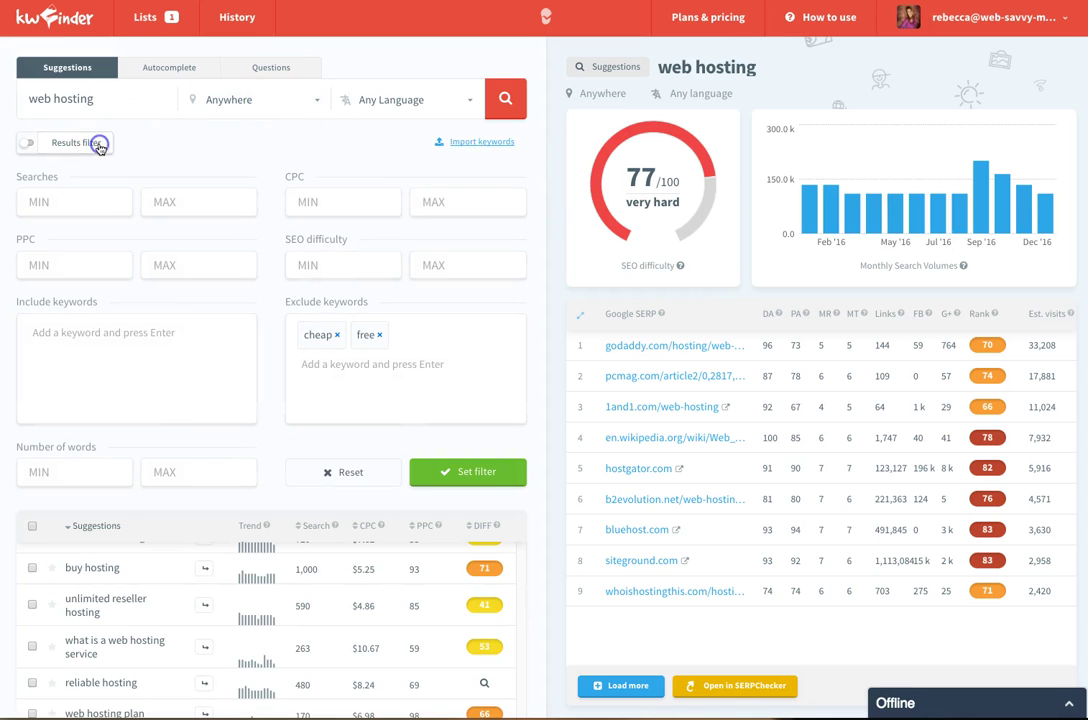
click(98, 205)
text(500)
key(Tab)
text(50000)
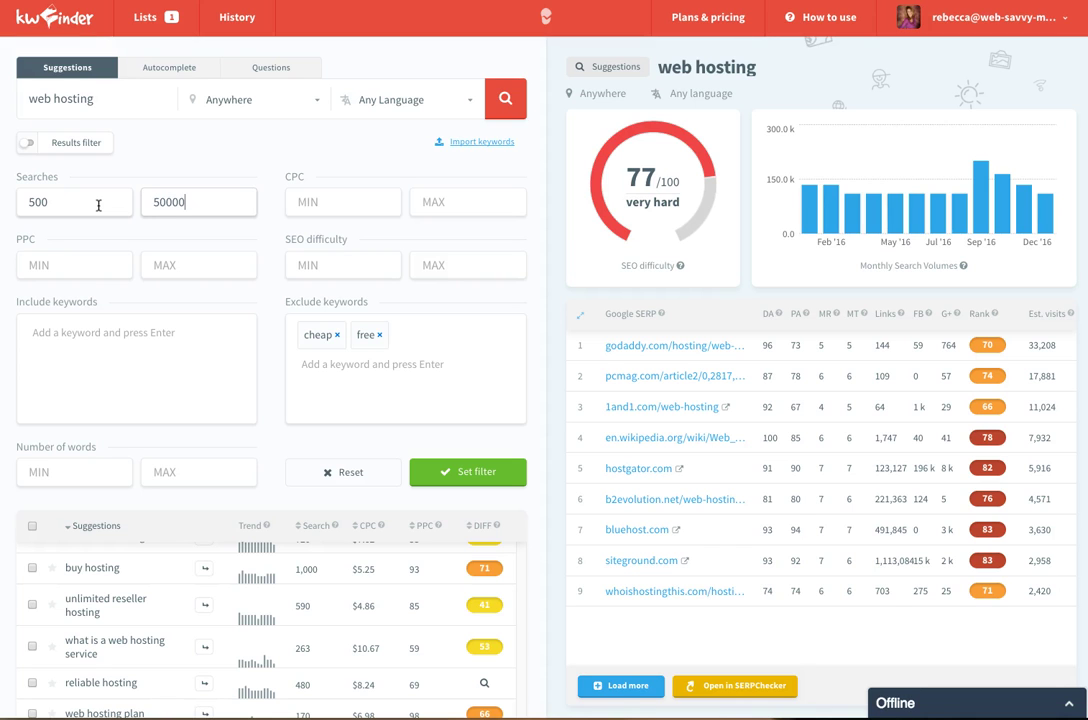
key(Tab)
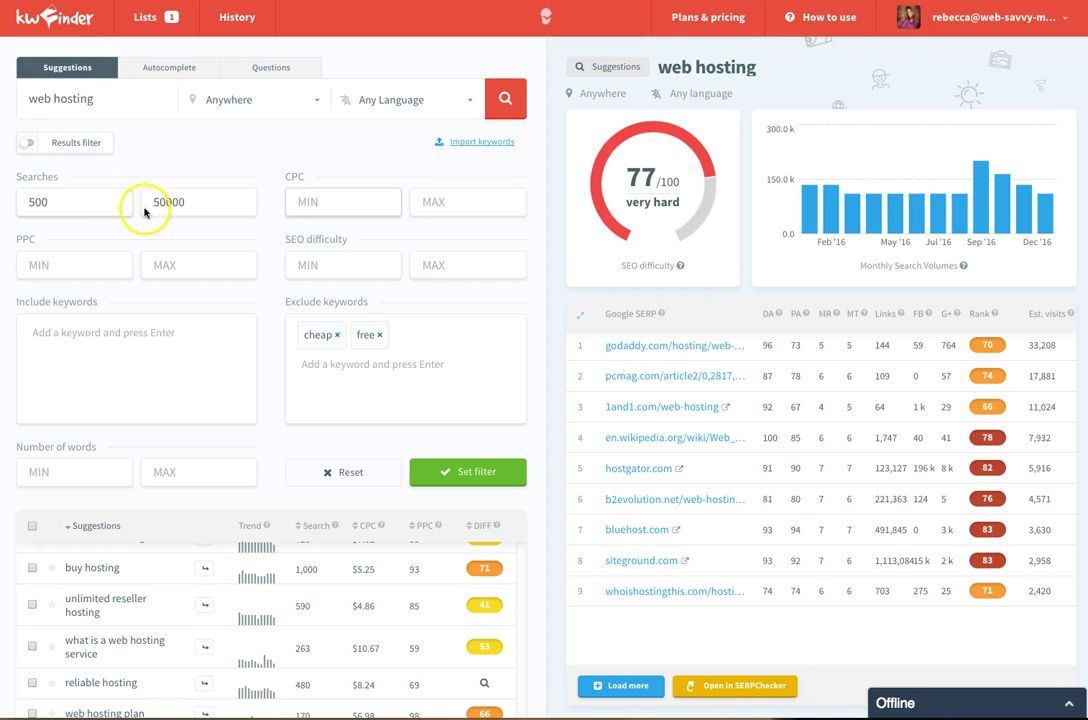
click(462, 468)
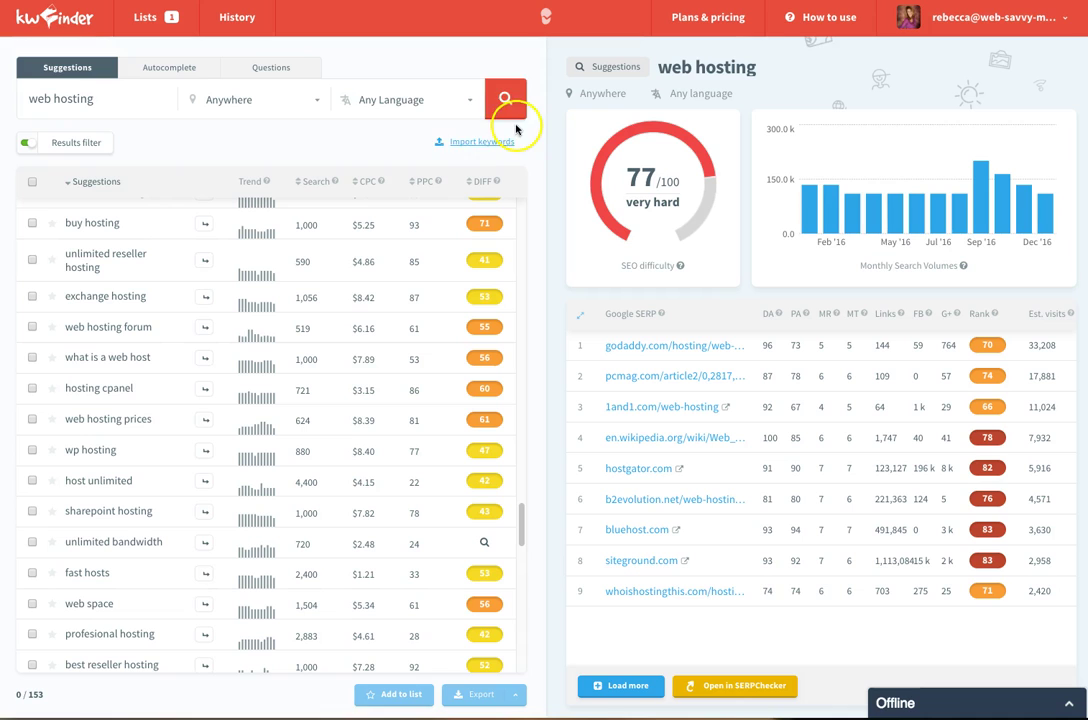
Clear the search volume limits and restrict suggestions to 2–5 word phrases
click(91, 145)
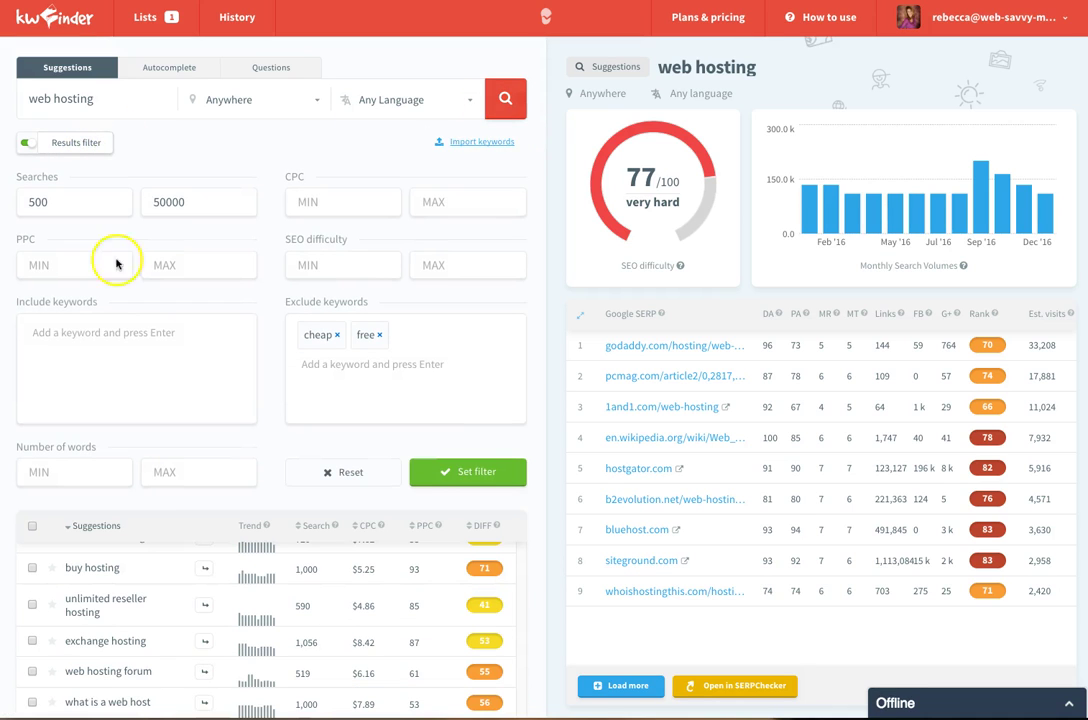
double_click(38, 202)
key(BackSpace)
drag(231, 200, 141, 202)
key(BackSpace)
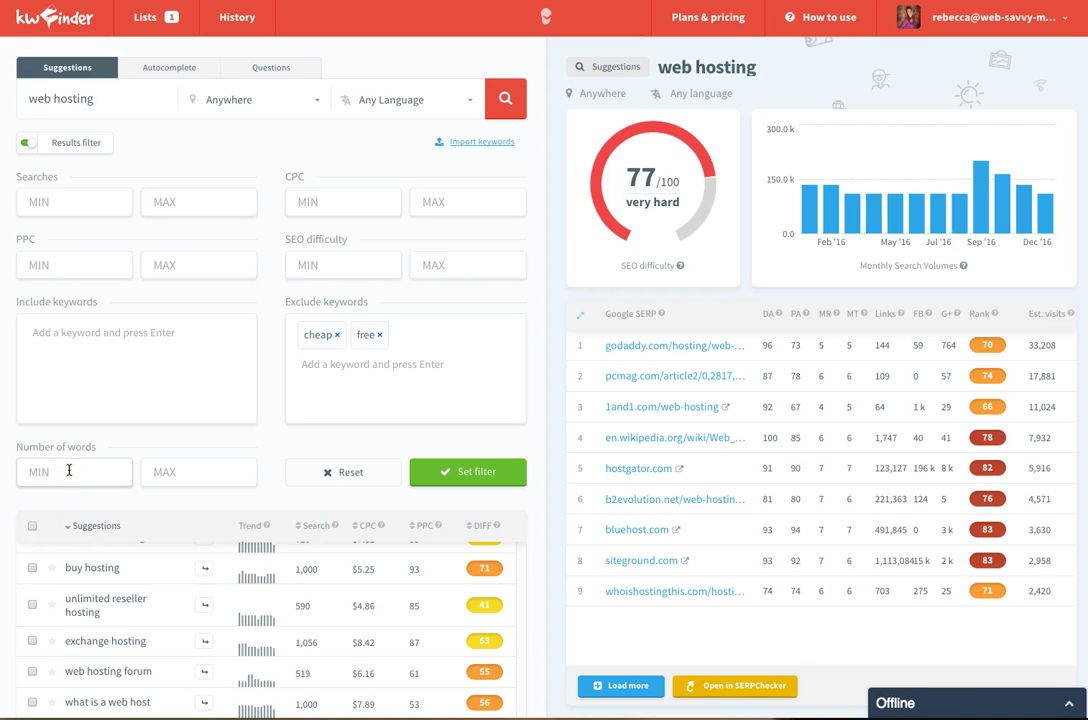
text(2)
key(Tab)
text(5)
click(469, 471)
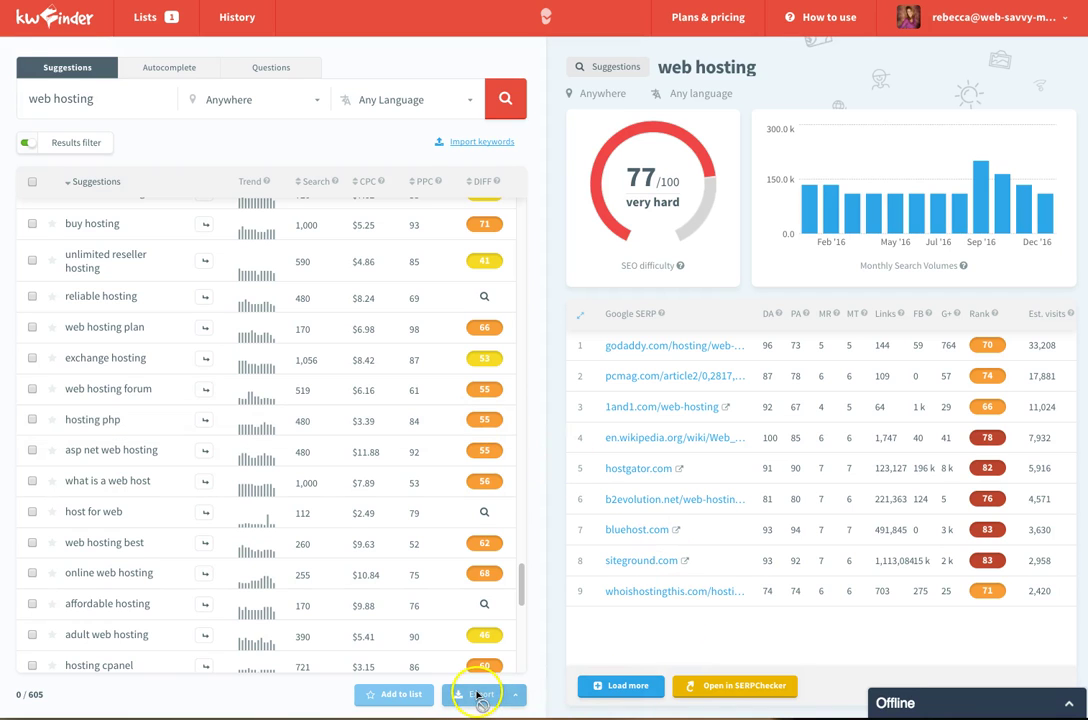
Mark all 605 'web hosting' suggestions and check the export options without exporting
click(32, 181)
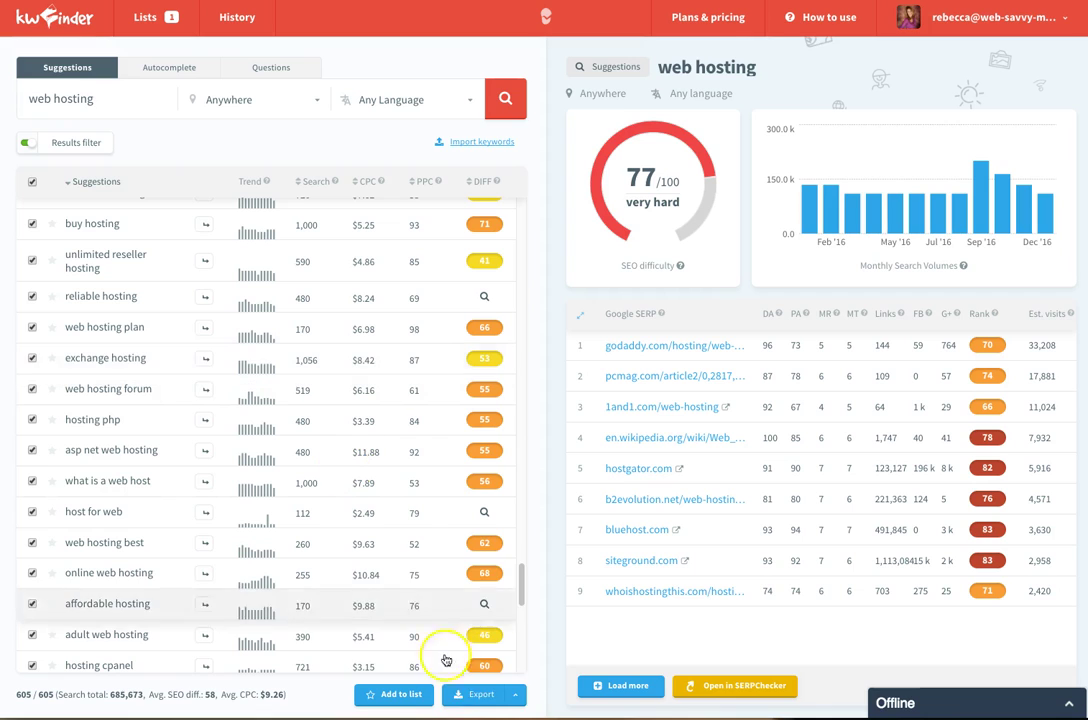
click(466, 693)
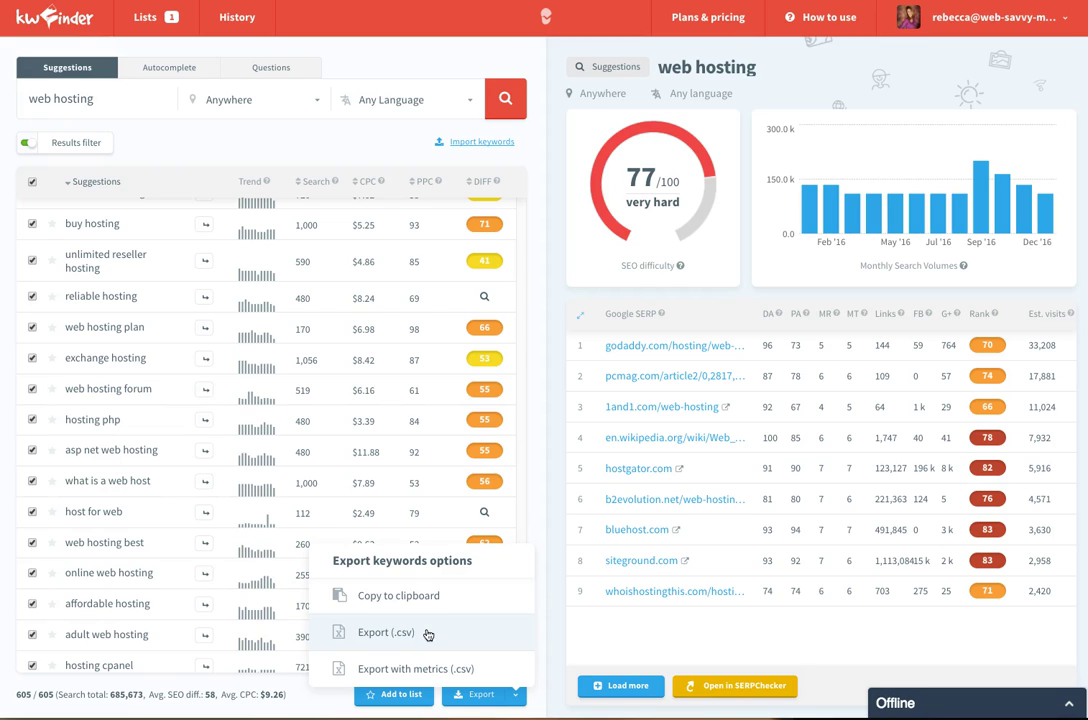
click(533, 60)
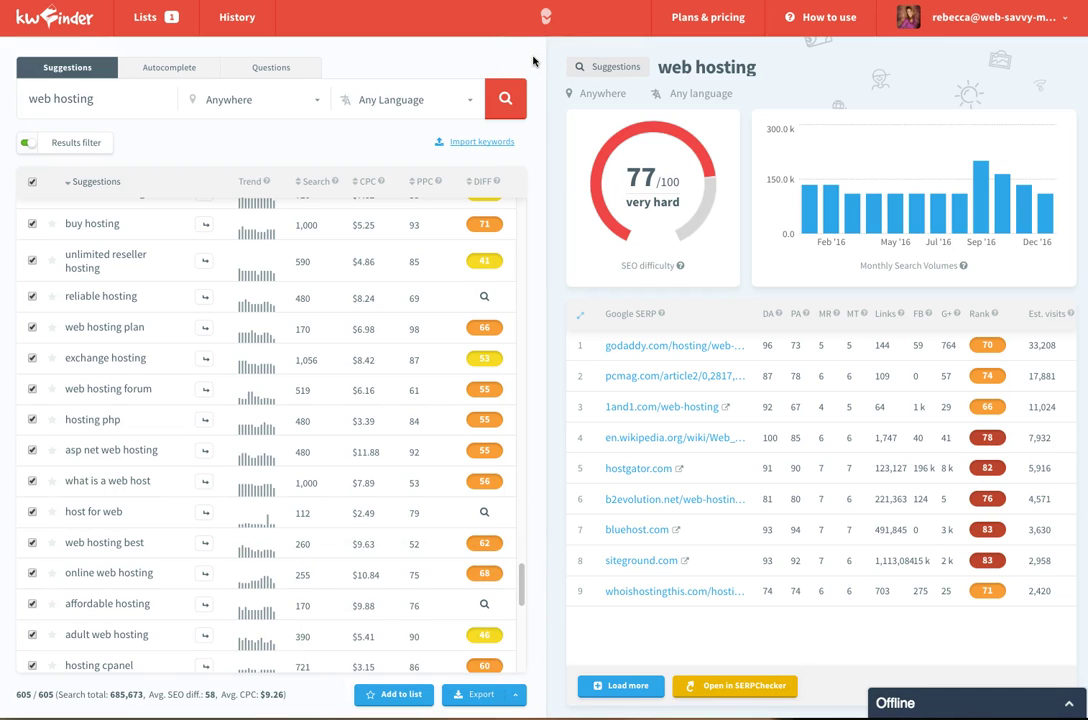